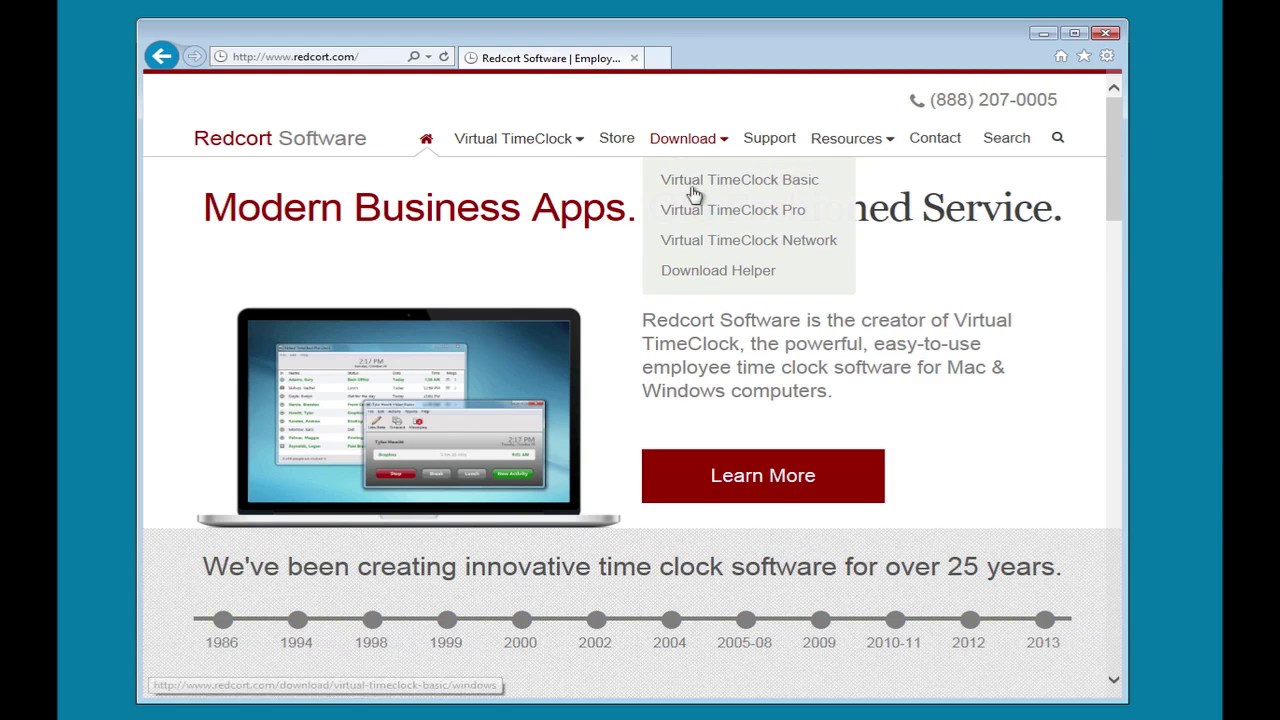
- Download the Virtual TimeClock Pro installer from the Redcort site and run it with admin permission
left_click(700, 211)
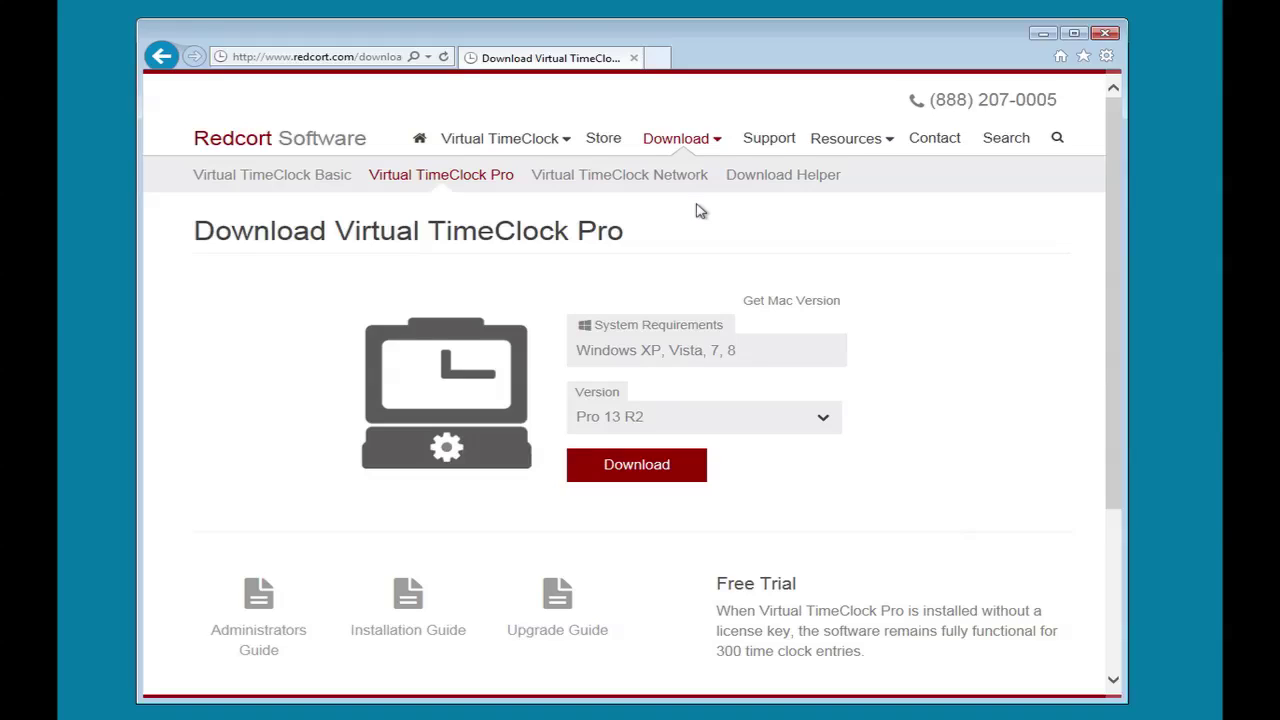
left_click(651, 473)
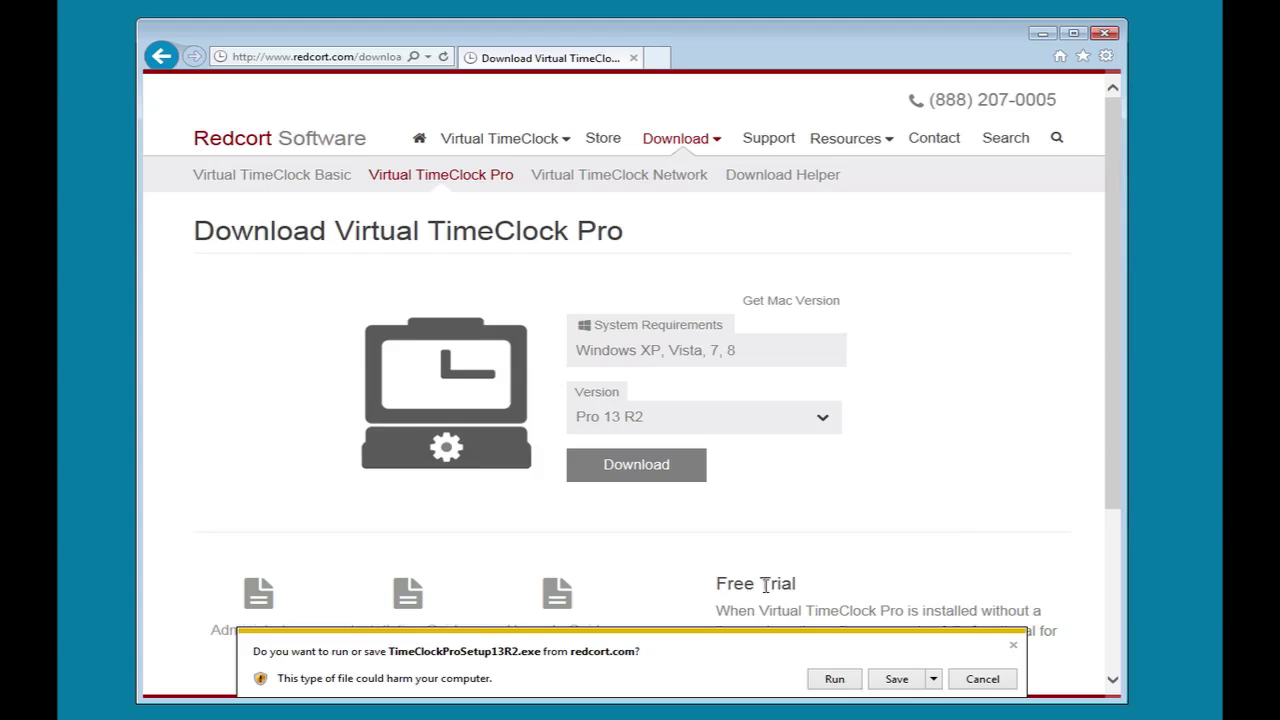
left_click(836, 680)
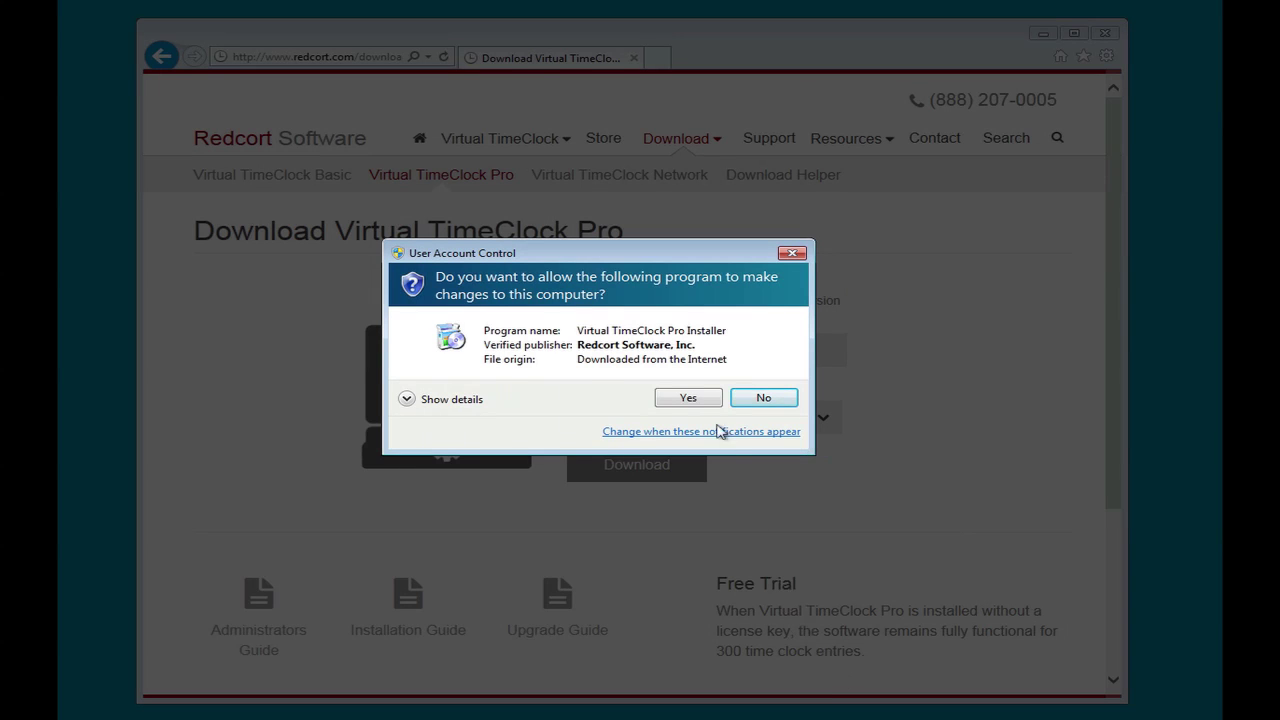
left_click(708, 400)
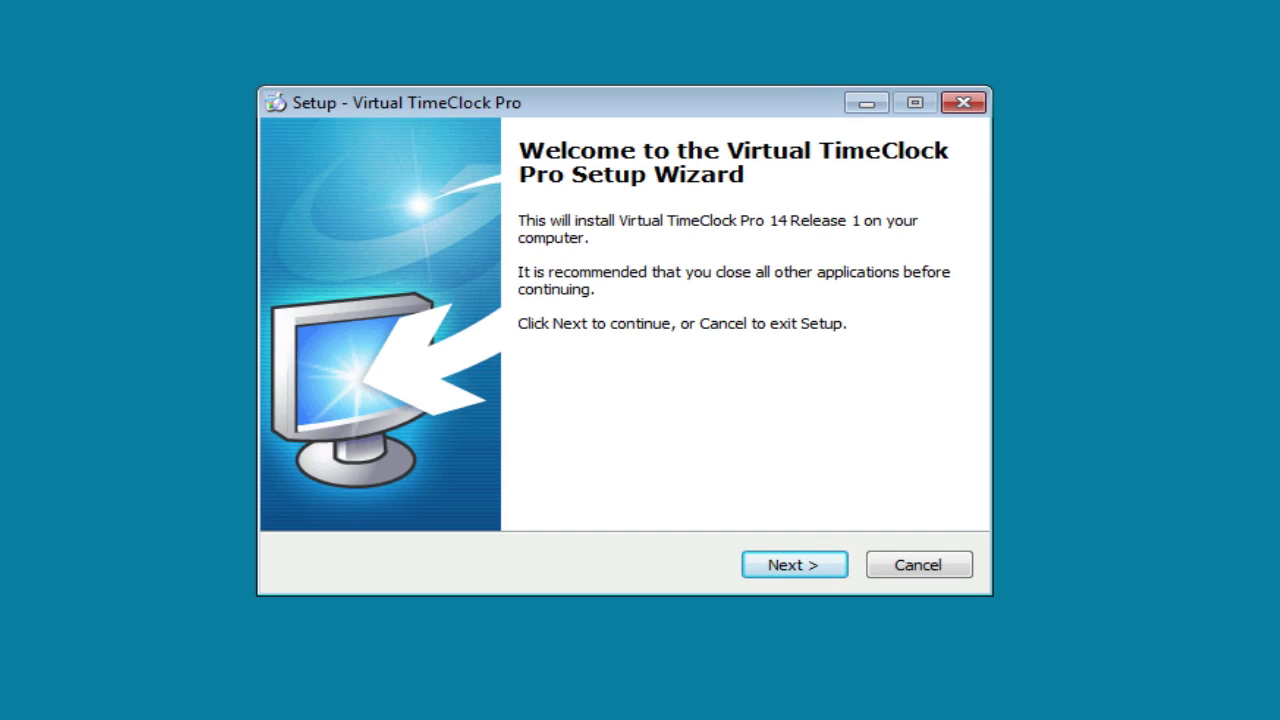
- Install Virtual TimeClock Pro, accepting the license and default folder and tasks, then launch it
left_click(774, 578)
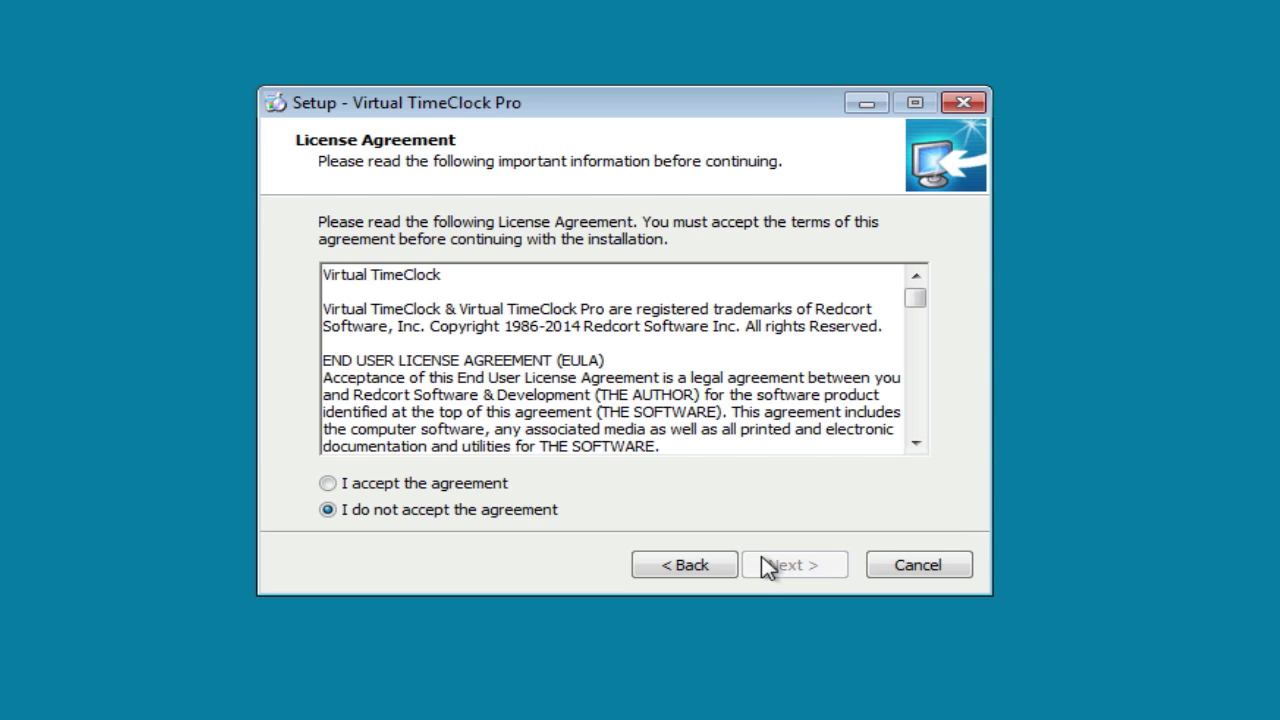
left_click(417, 488)
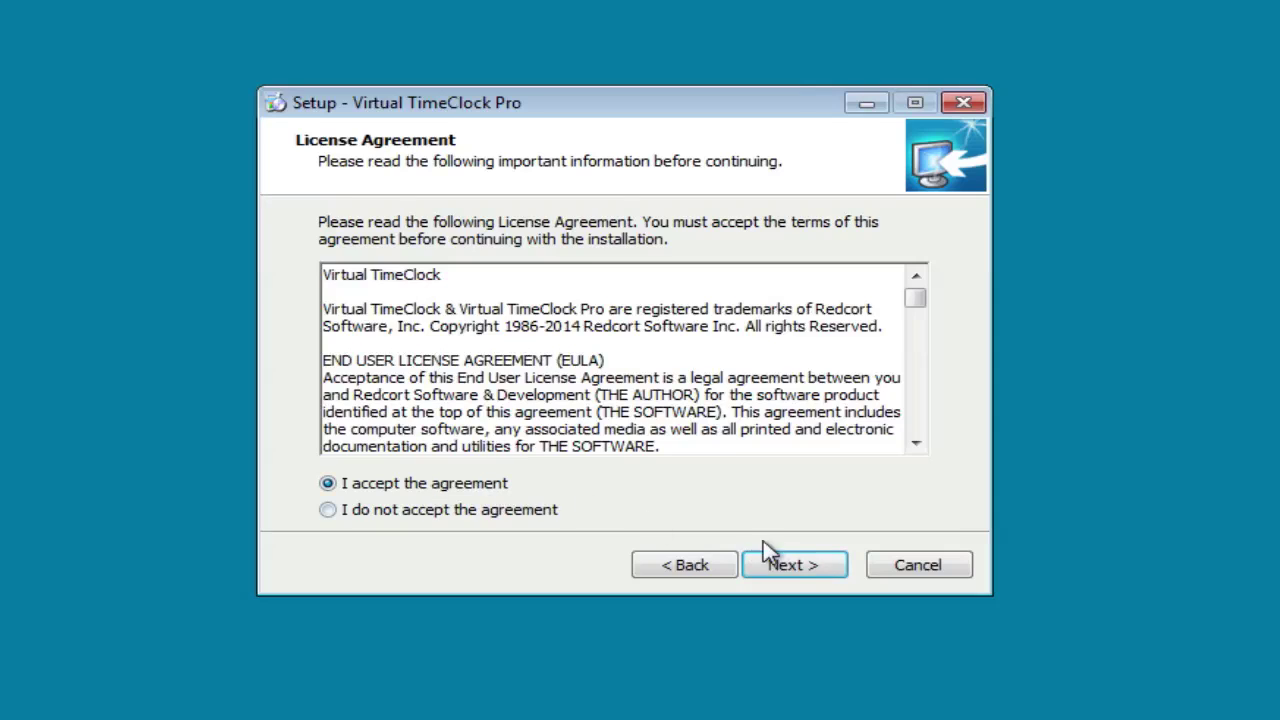
left_click(790, 568)
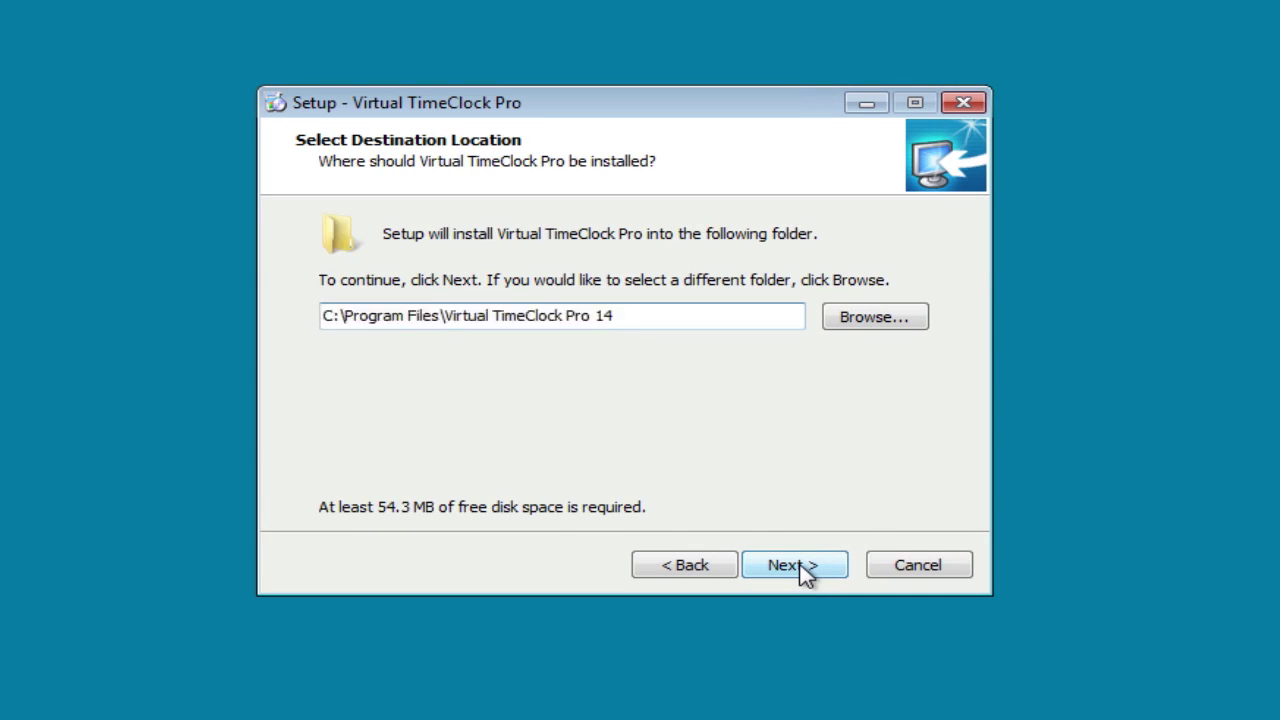
left_click(800, 568)
left_click(798, 568)
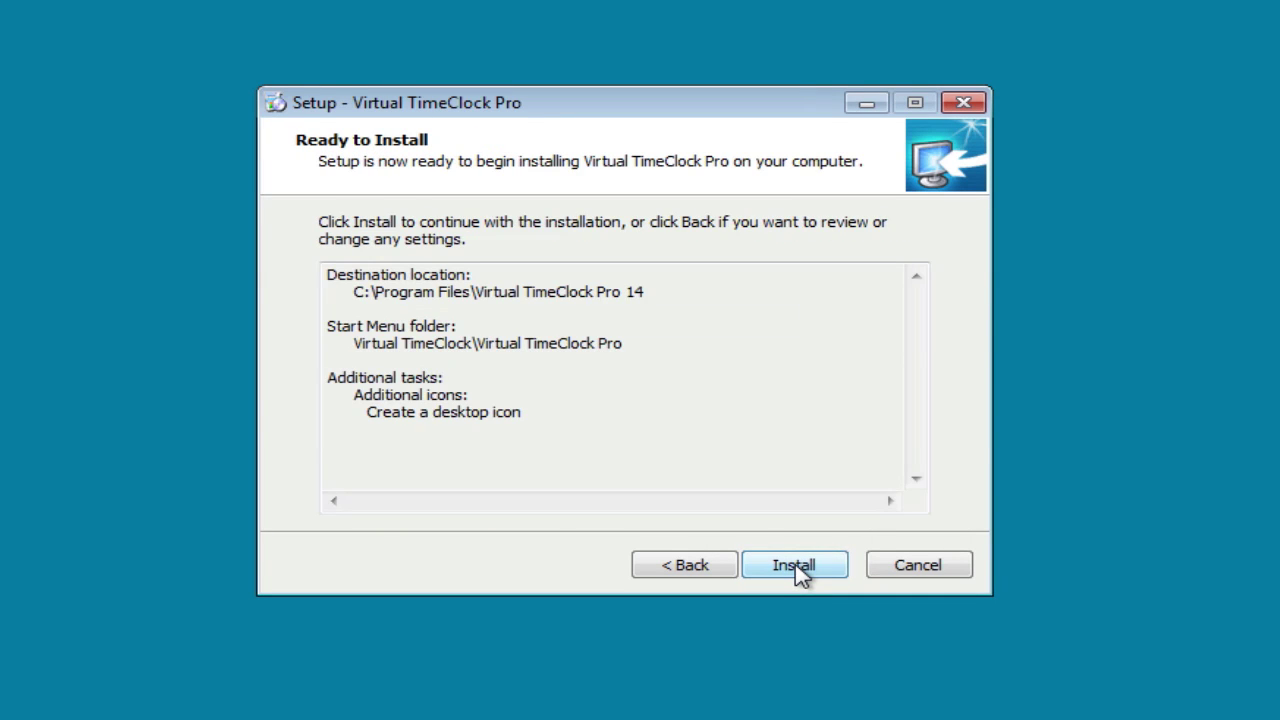
left_click(795, 566)
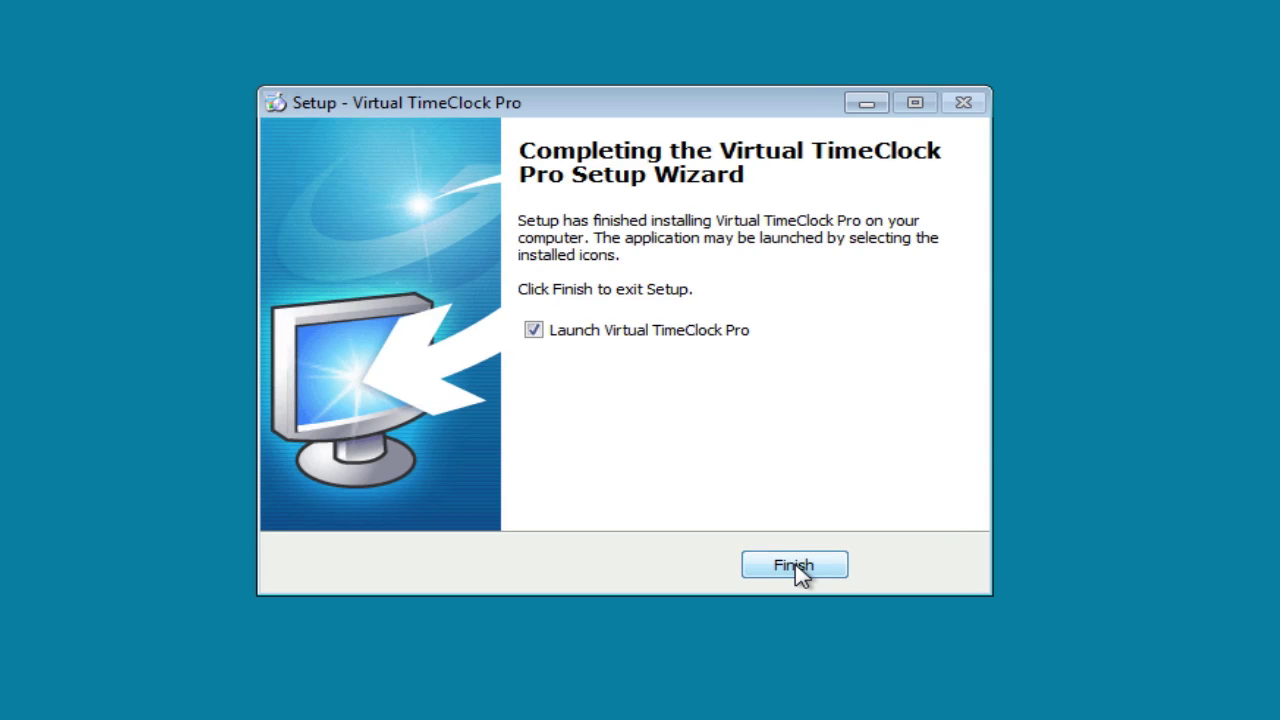
left_click(797, 566)
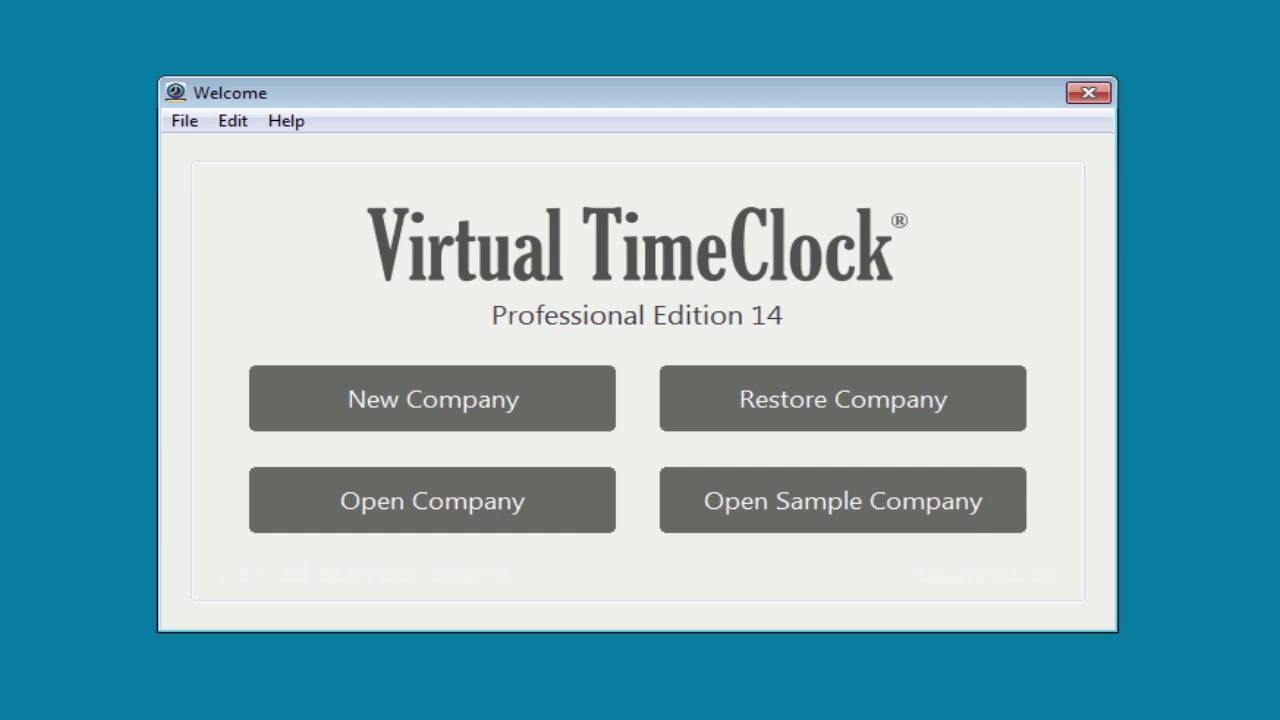
- Start a new company named Redcort Software and enter the administrator's first and last name
left_click(586, 405)
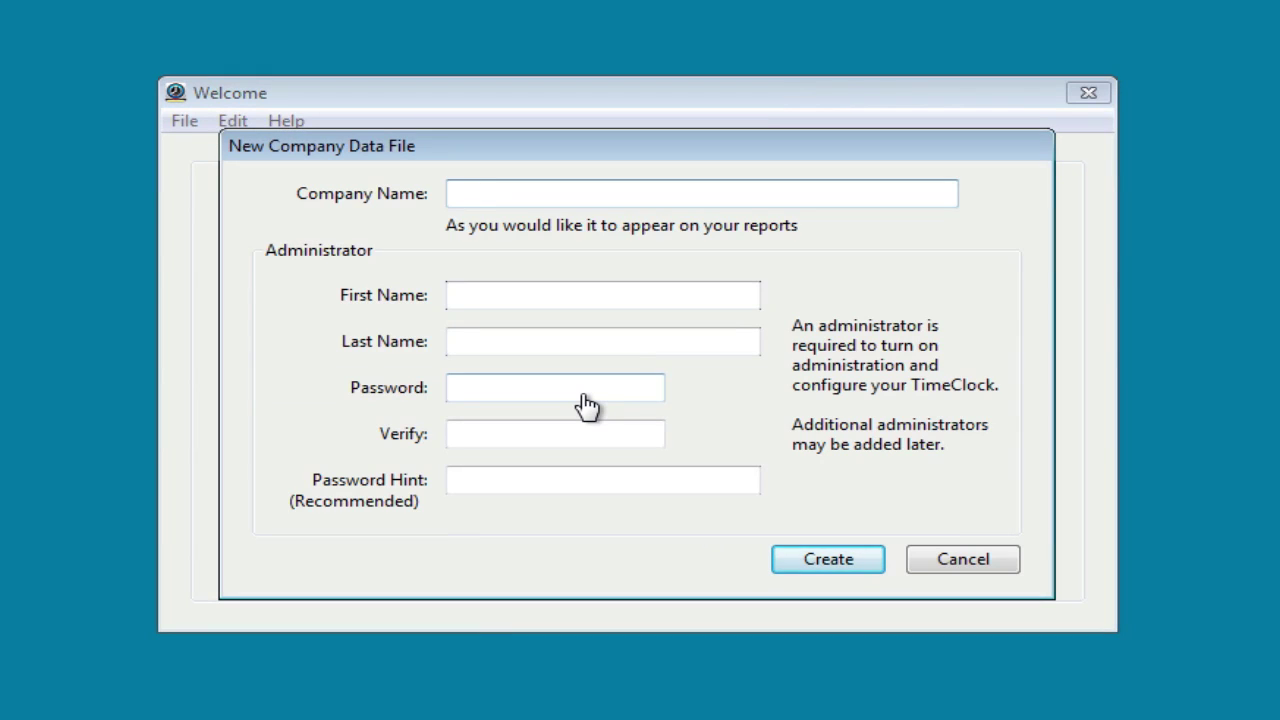
type("Redcort")
type(" Softwa")
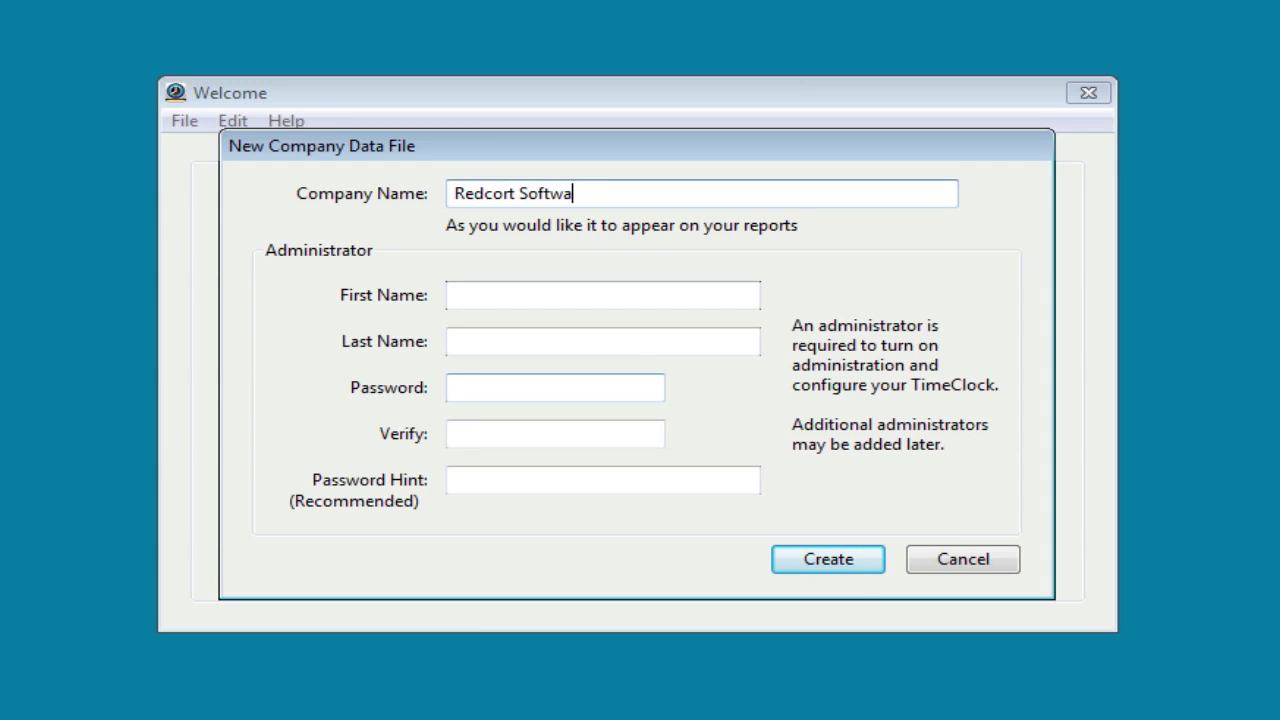
type("re")
key("Tab")
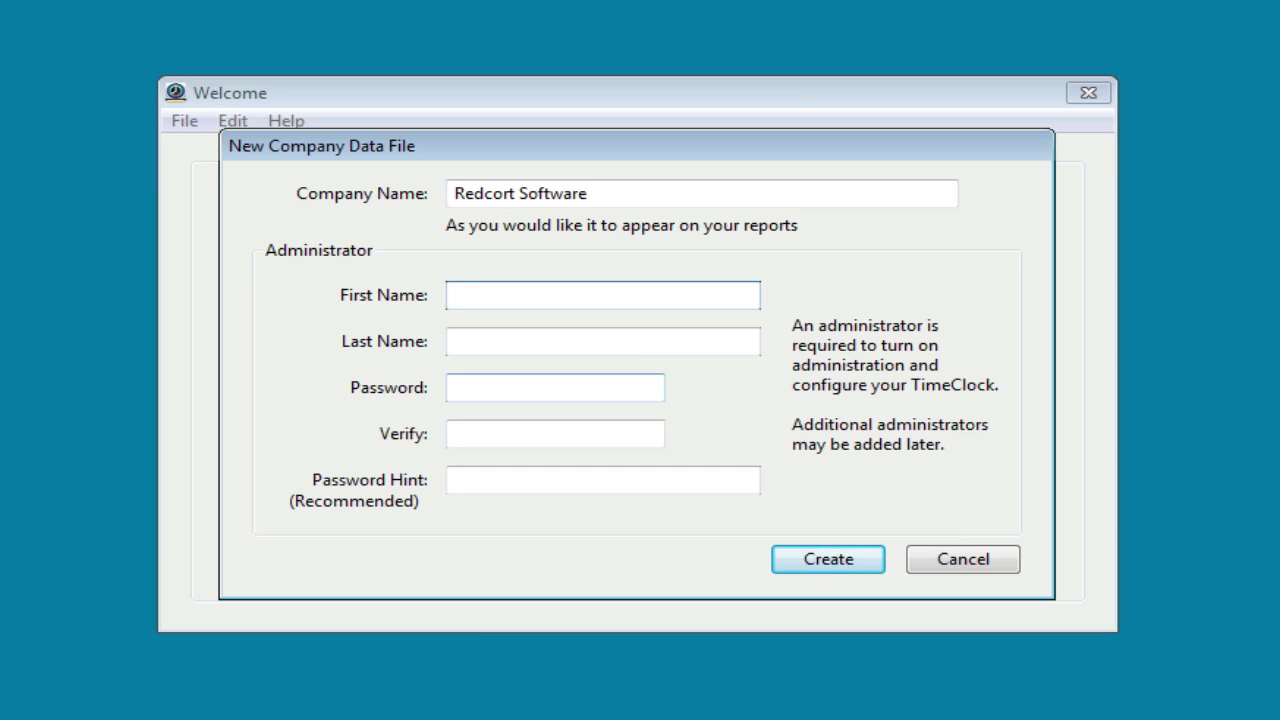
key("Tab")
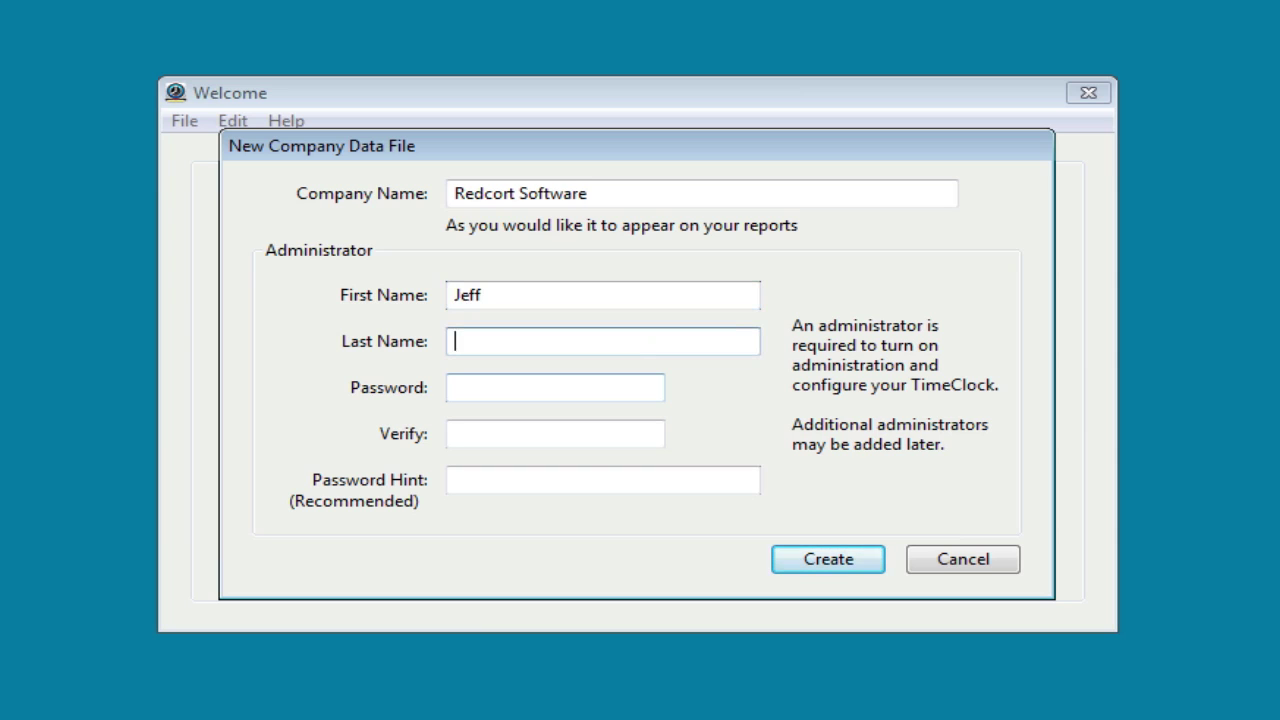
- Set and verify the administrator password, then create the company database
key("Tab")
type("****")
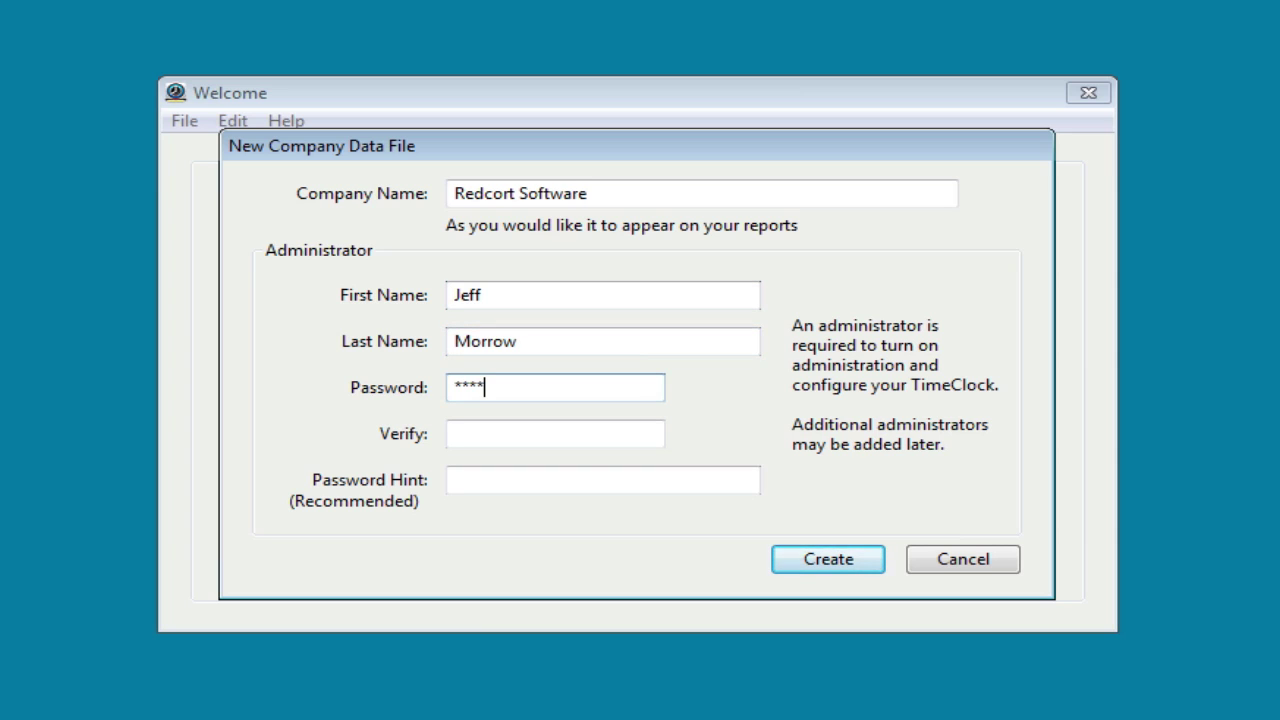
key("Tab")
type("****")
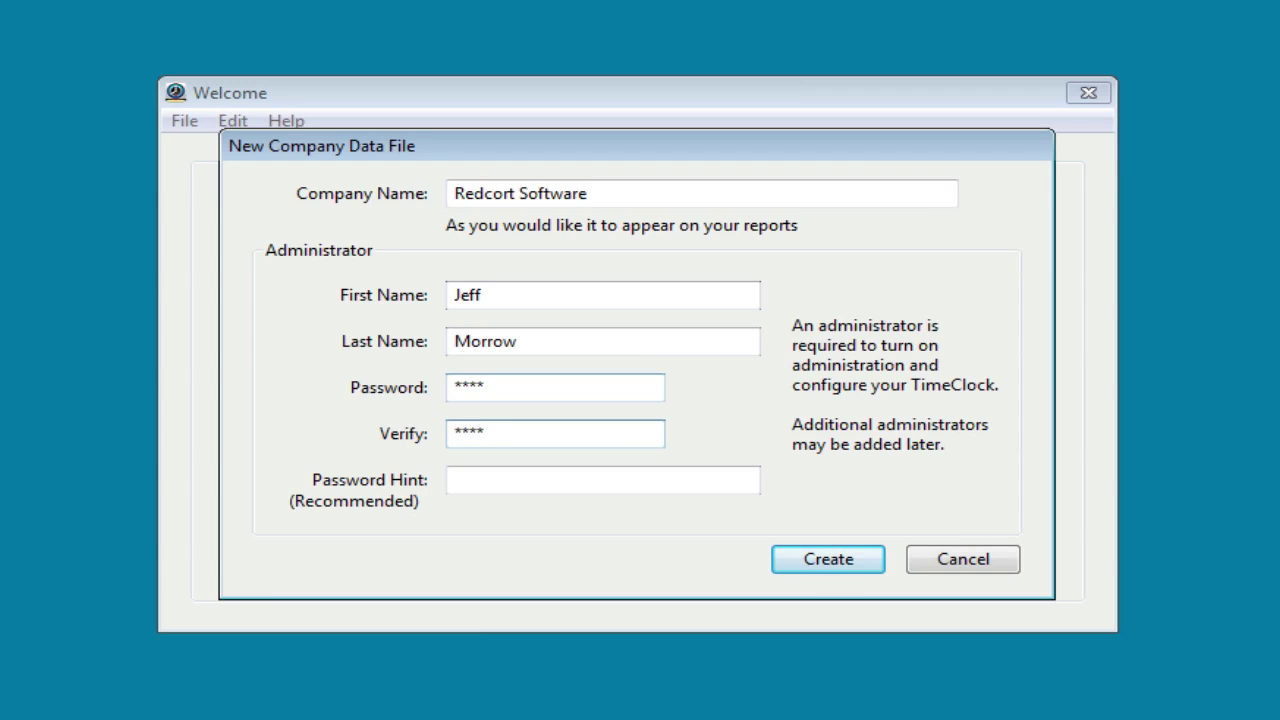
left_click(790, 558)
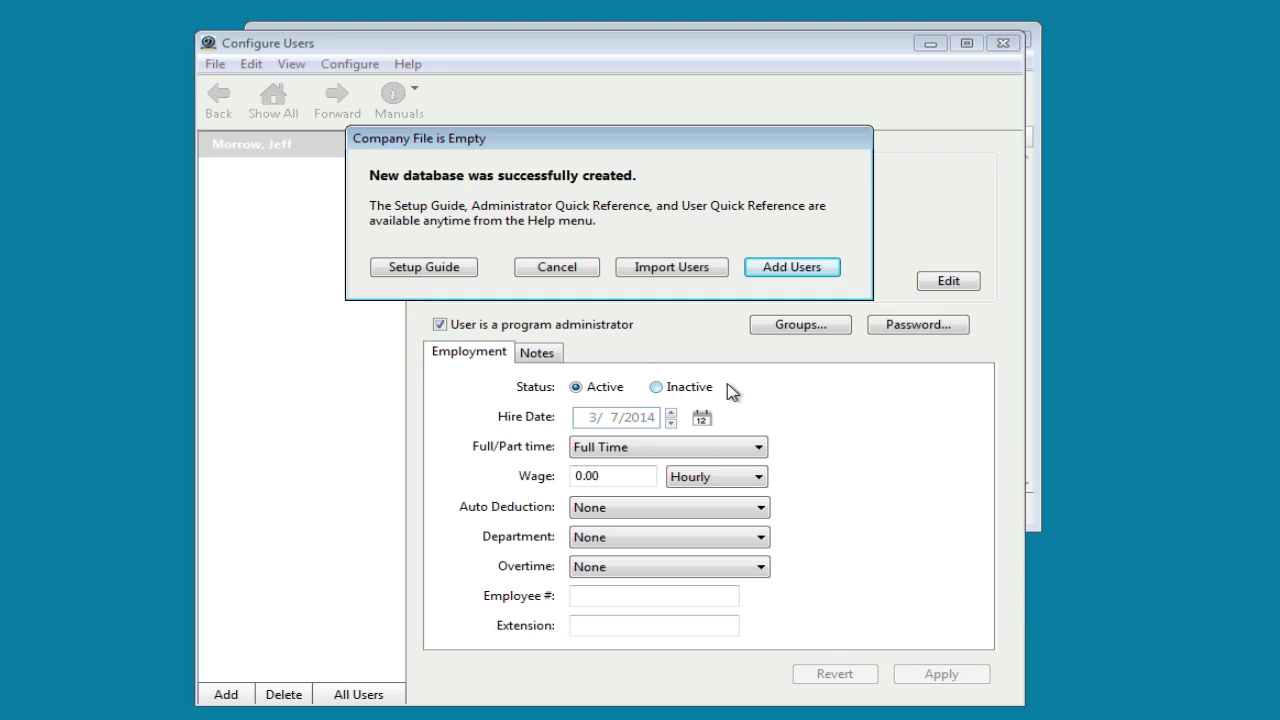
- Add a new employee with her first and last name and save the record
left_click(786, 270)
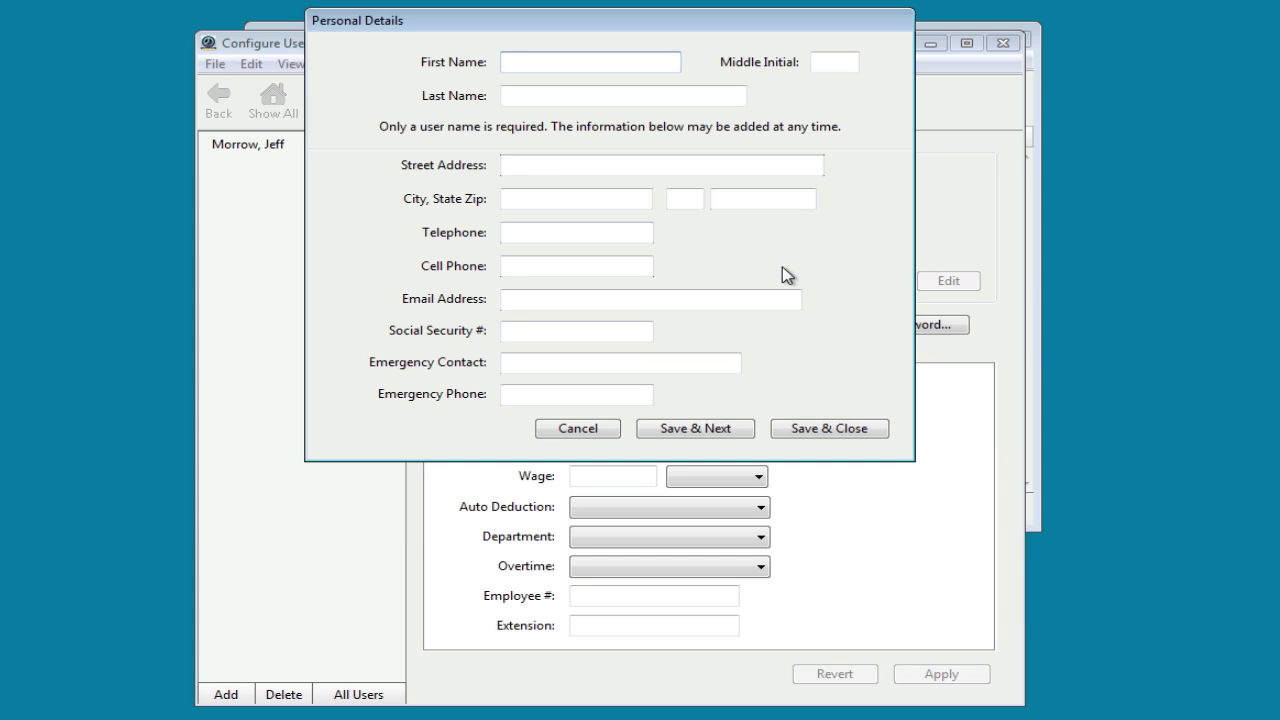
key("Tab")
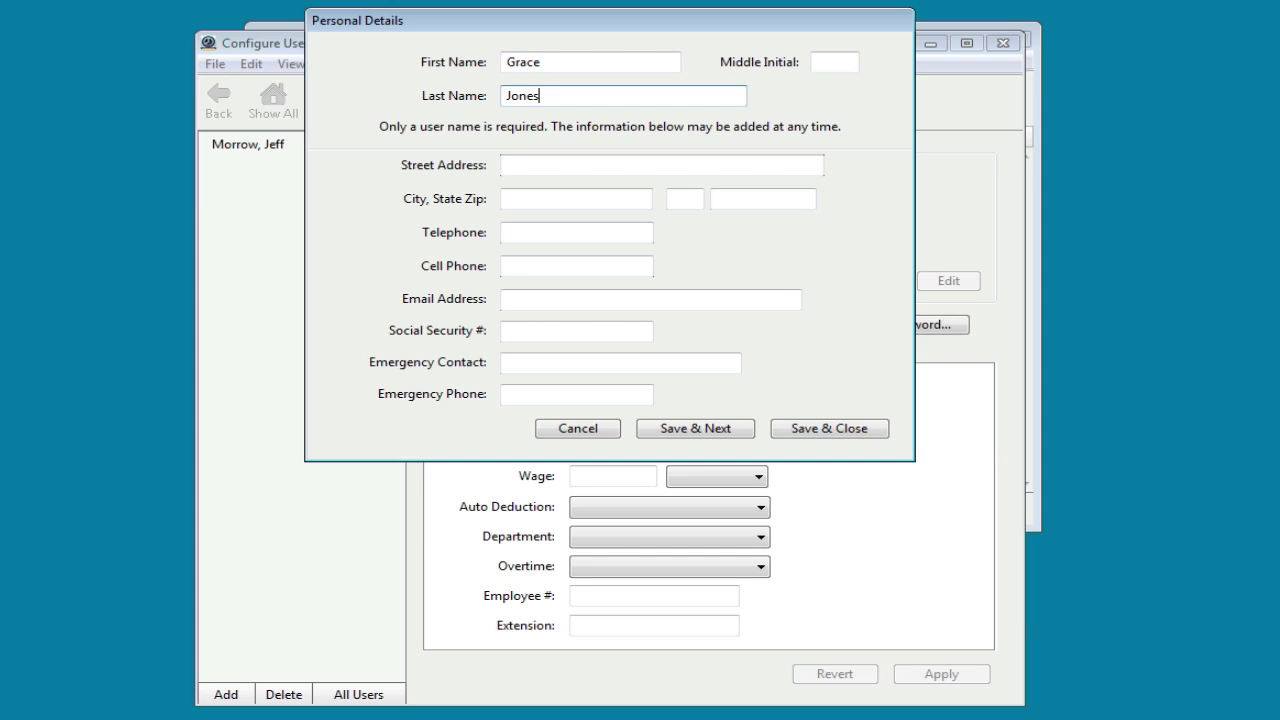
left_click(866, 428)
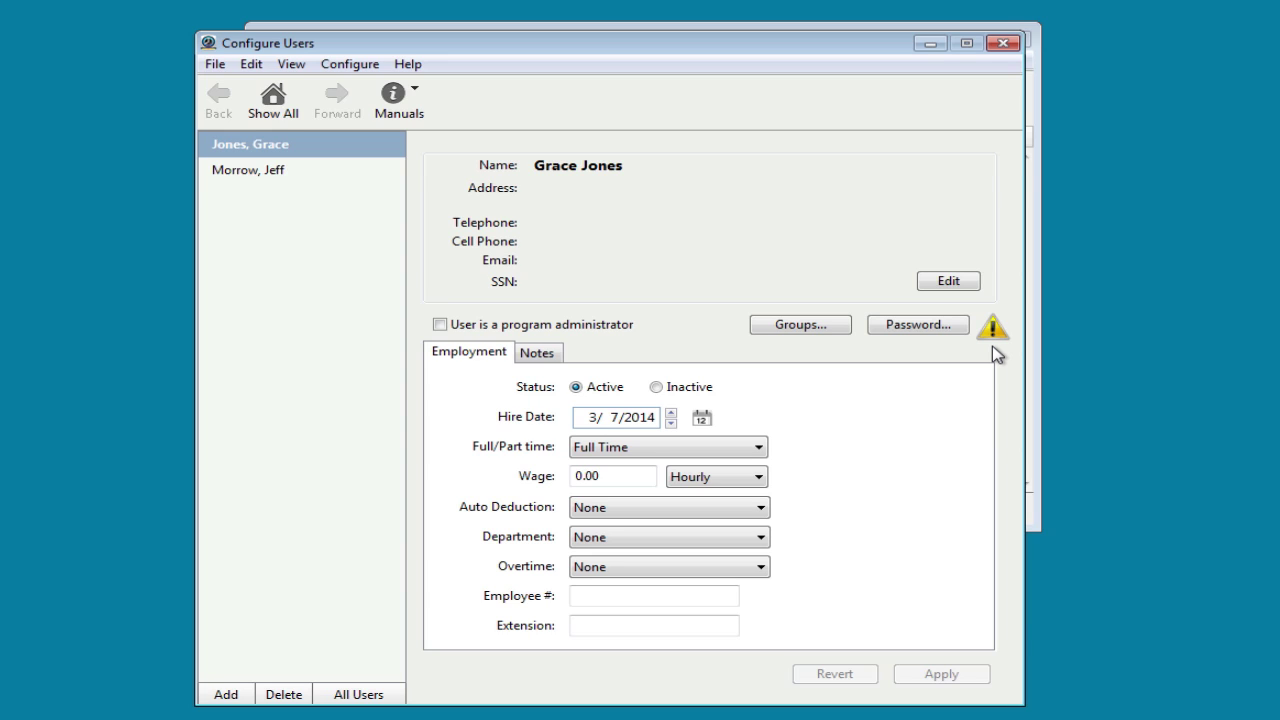
- Assign all users to the Weekly Only overtime rule and save the change
left_click(272, 104)
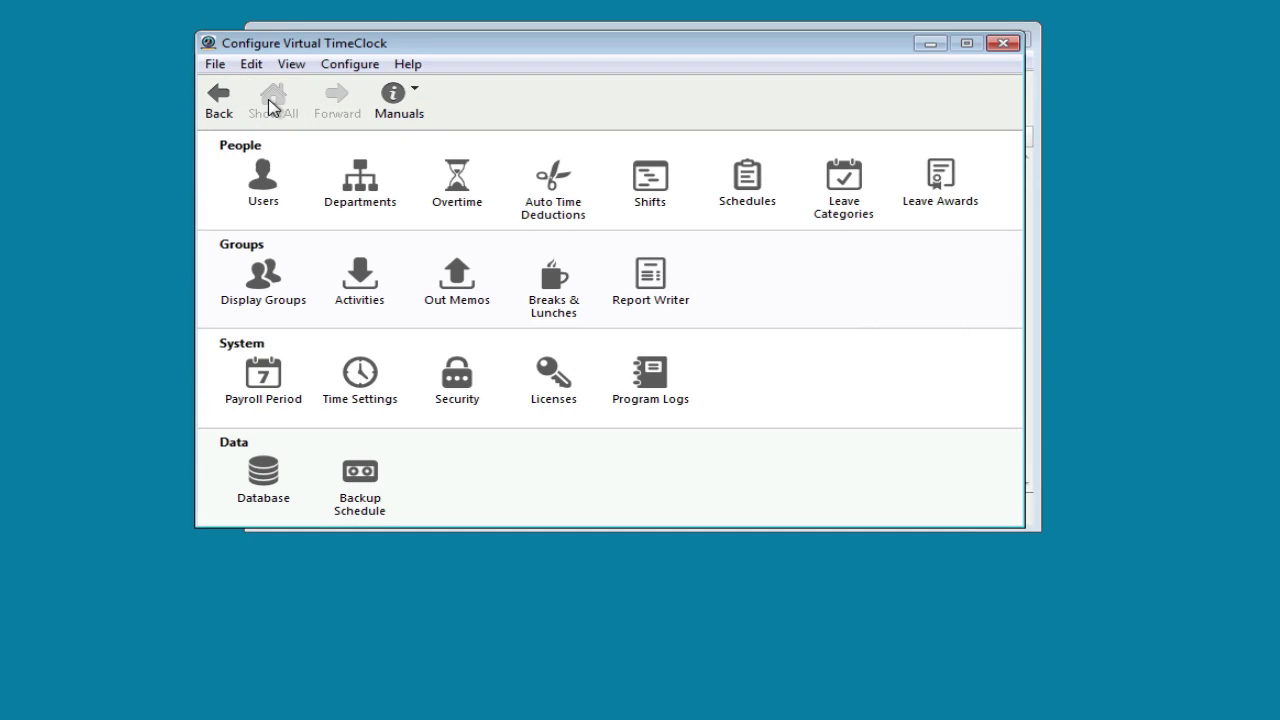
left_click(455, 180)
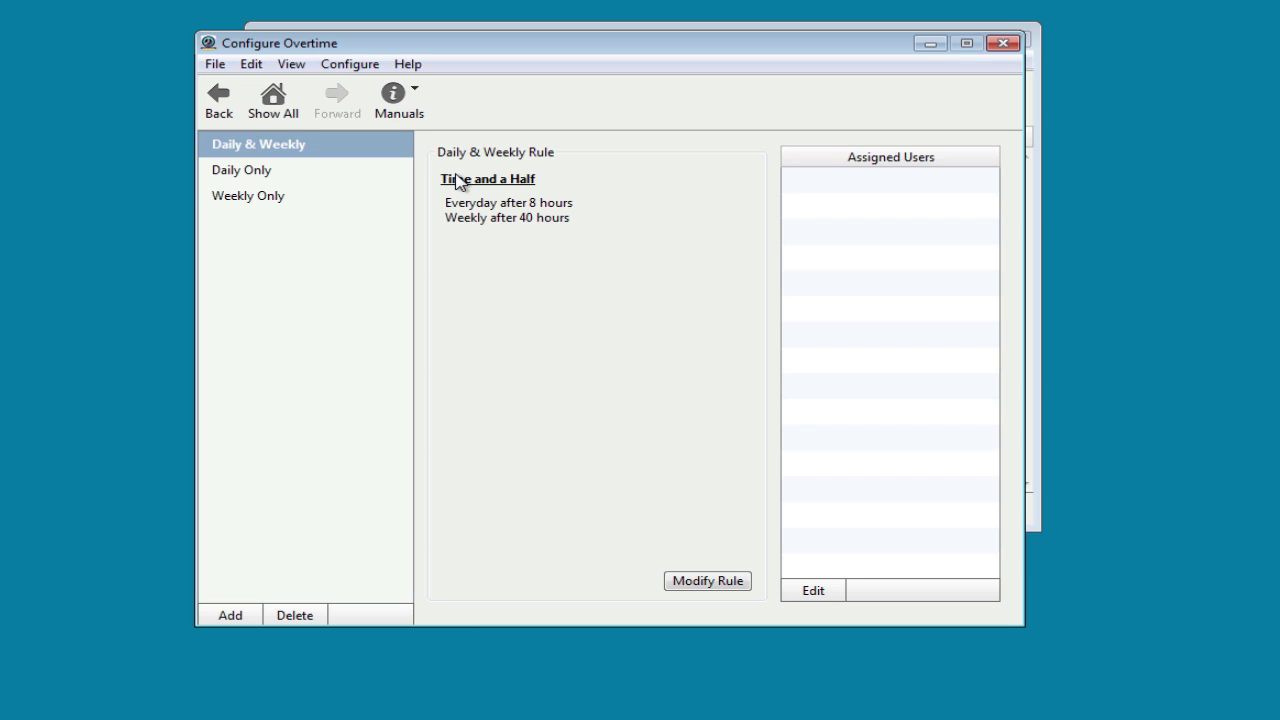
left_click(260, 205)
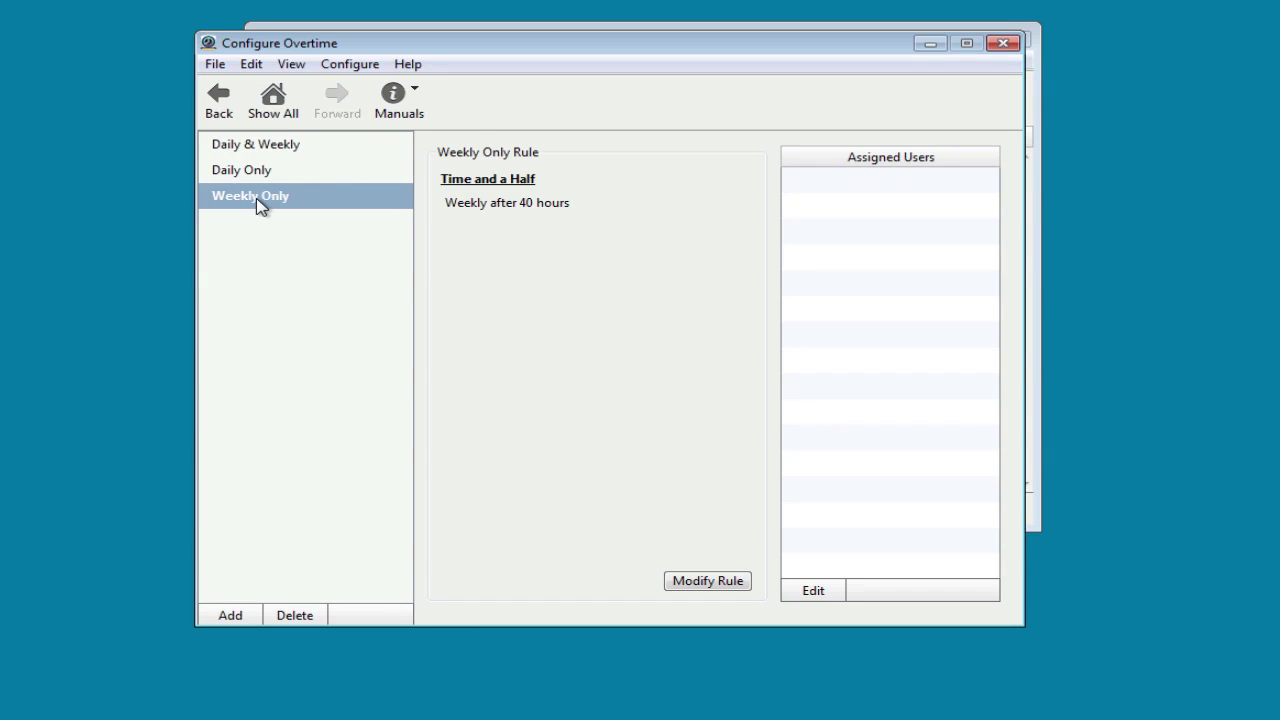
left_click(810, 591)
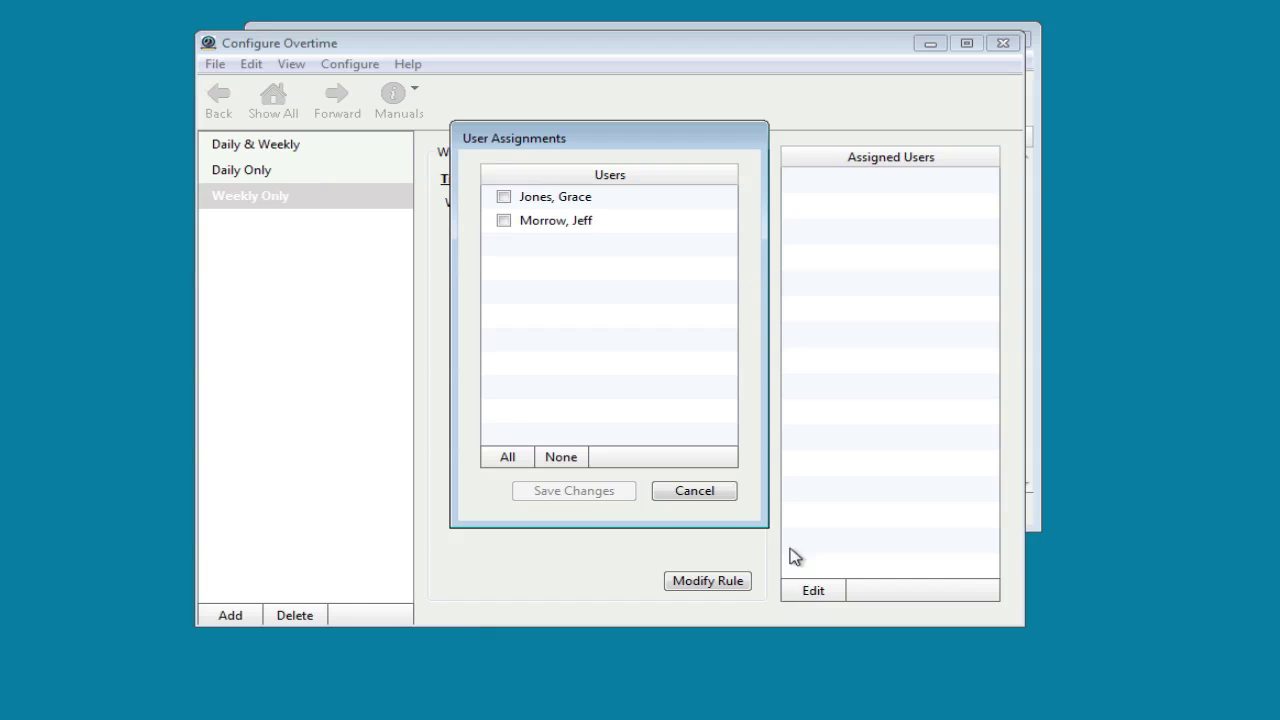
left_click(507, 458)
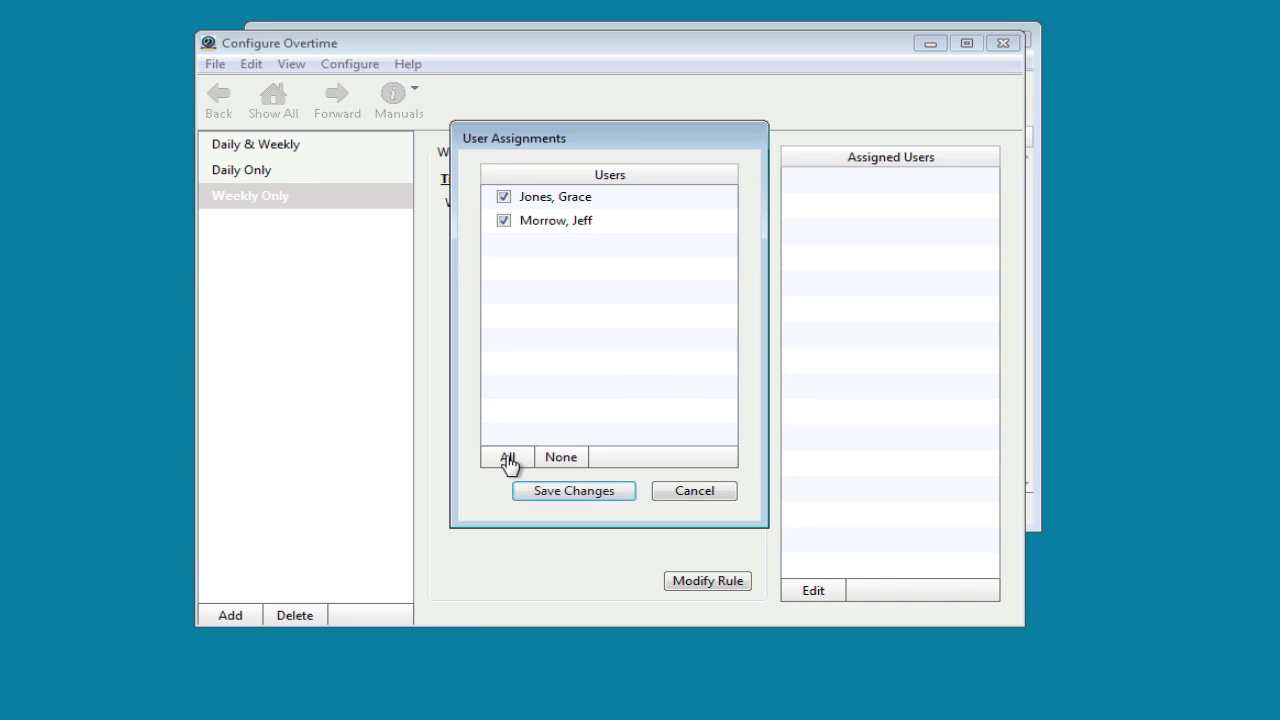
left_click(563, 493)
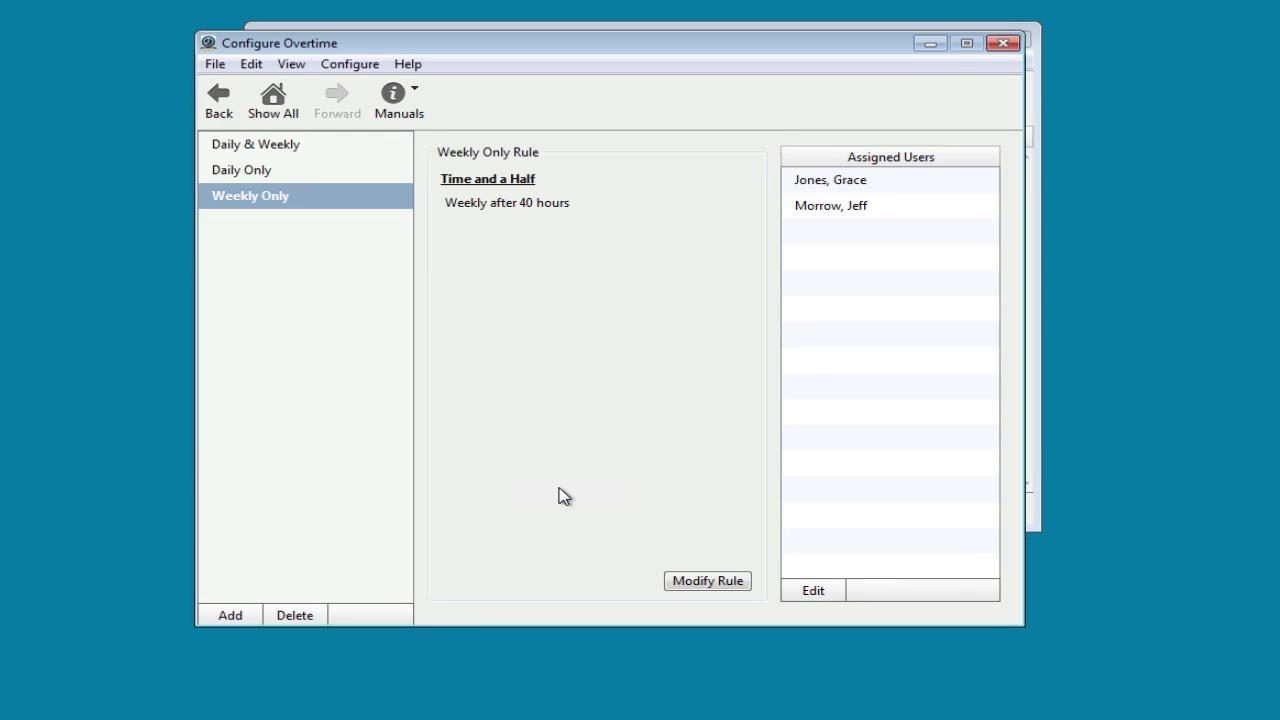
left_click(280, 98)
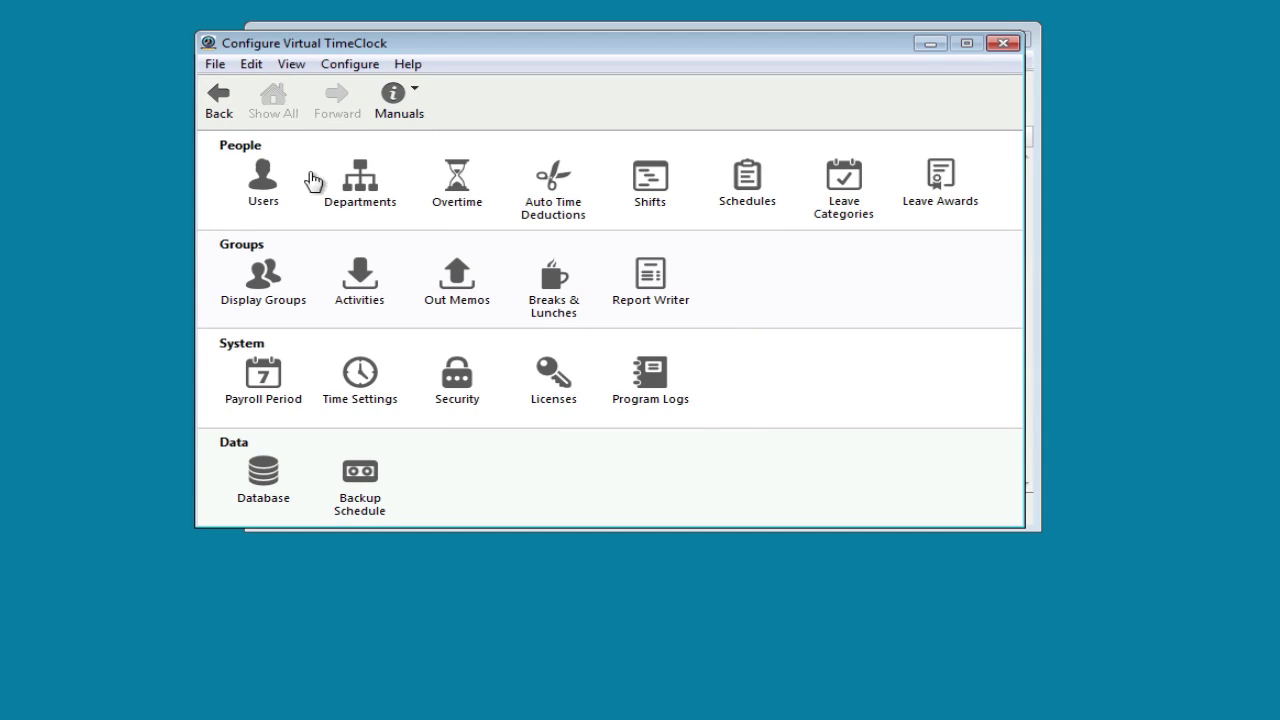
left_click(355, 272)
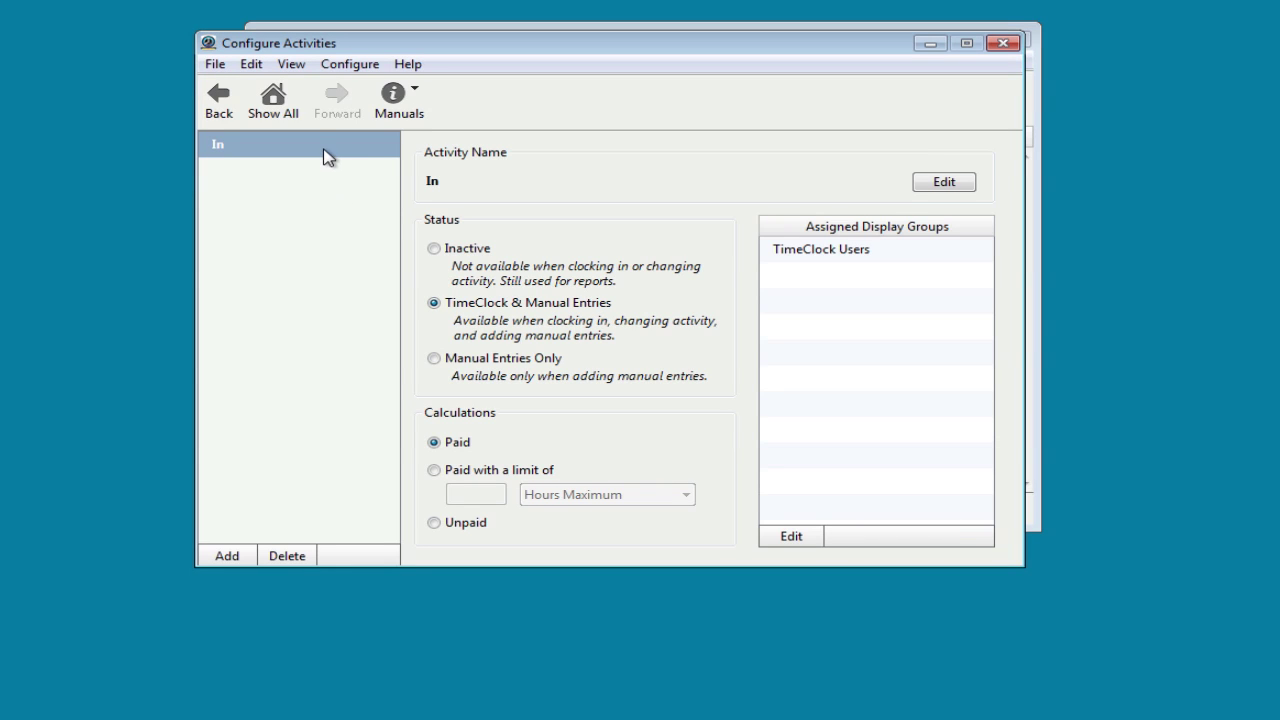
left_click(274, 98)
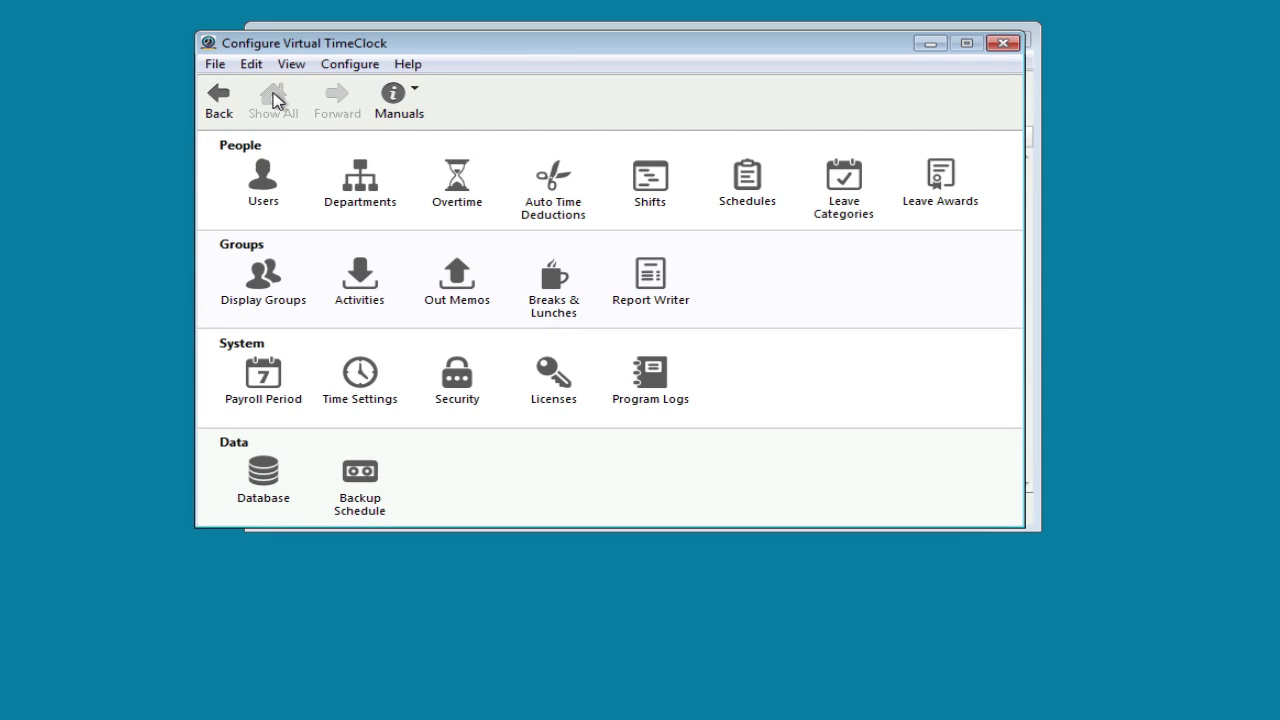
left_click(260, 276)
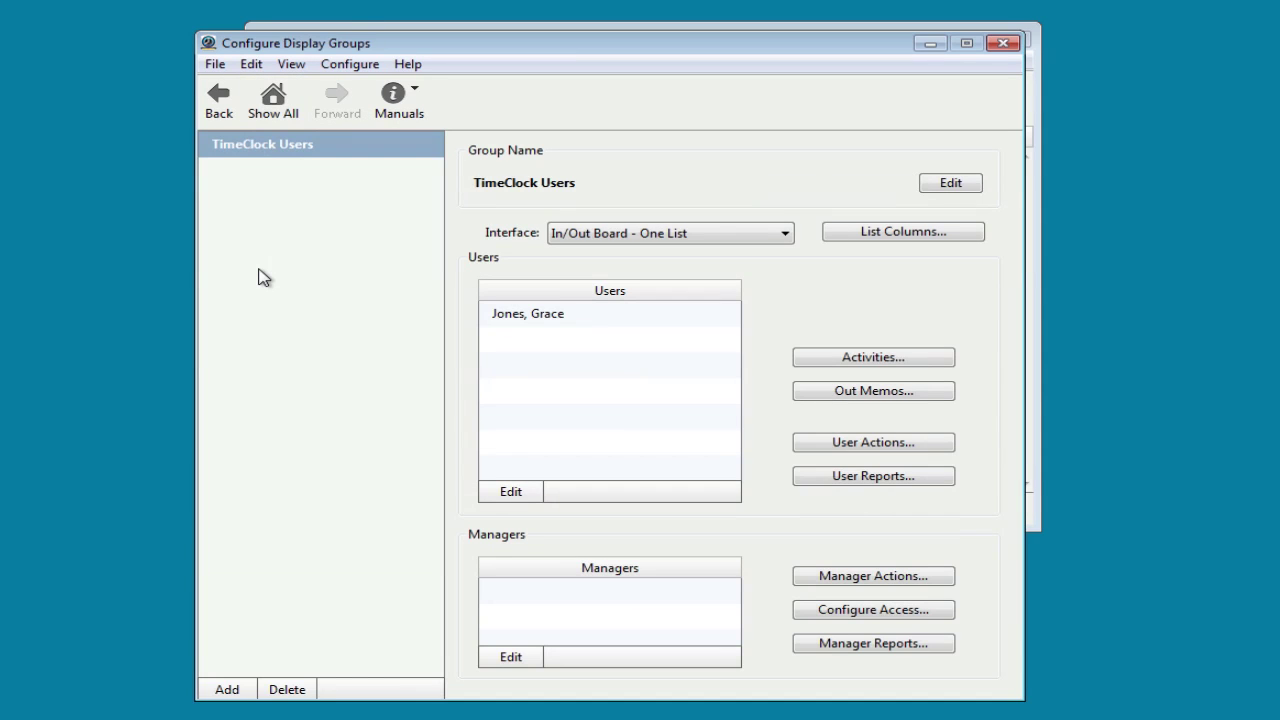
left_click(784, 236)
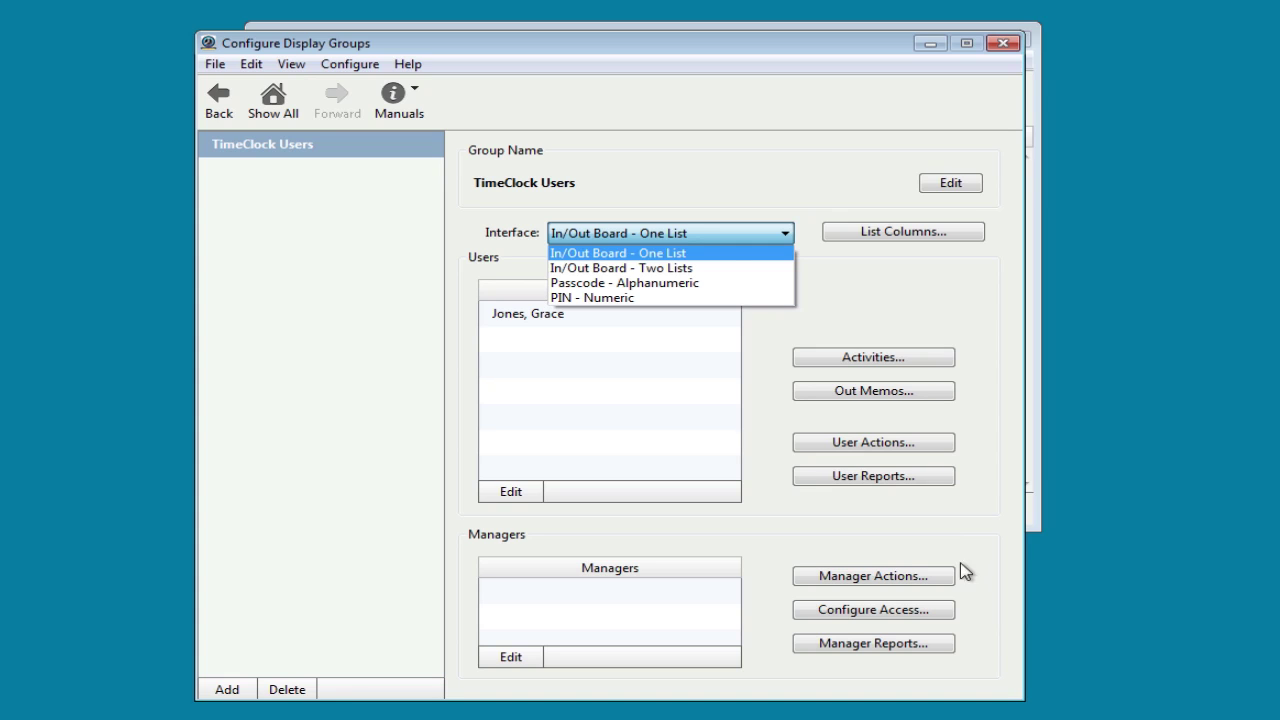
left_click(278, 100)
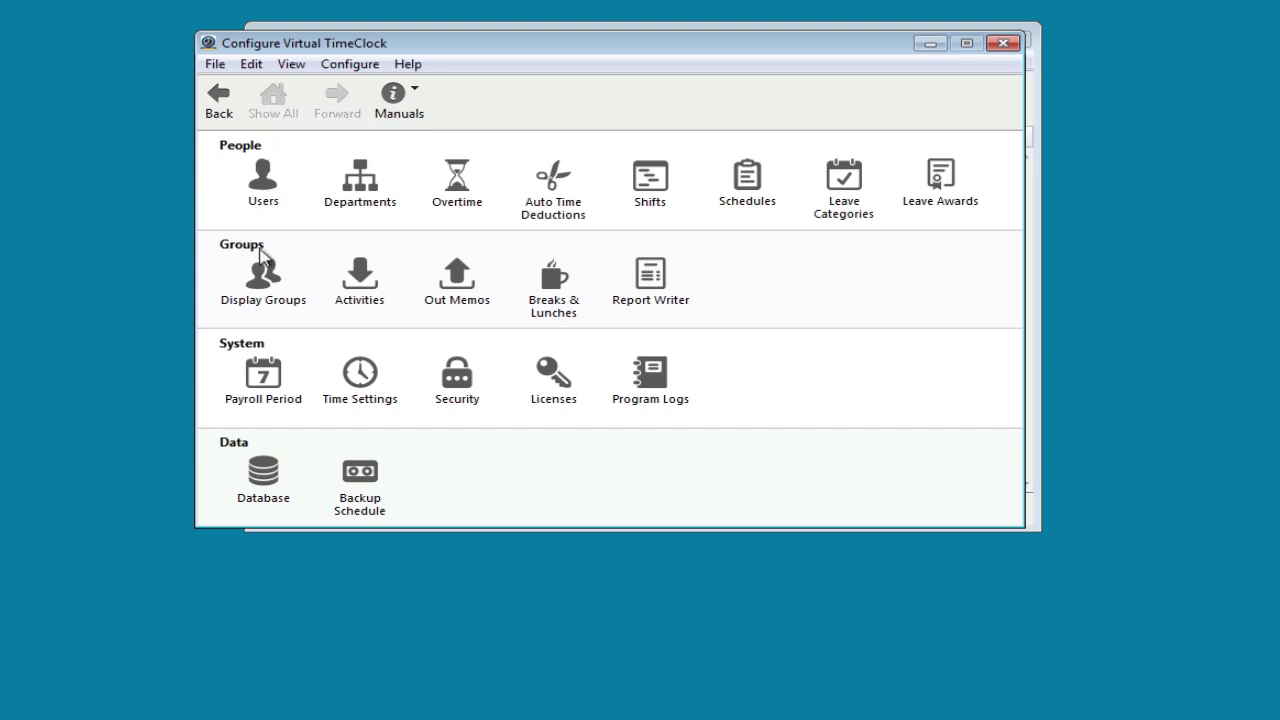
- Keep the payroll period frequency set to Weekly
left_click(262, 378)
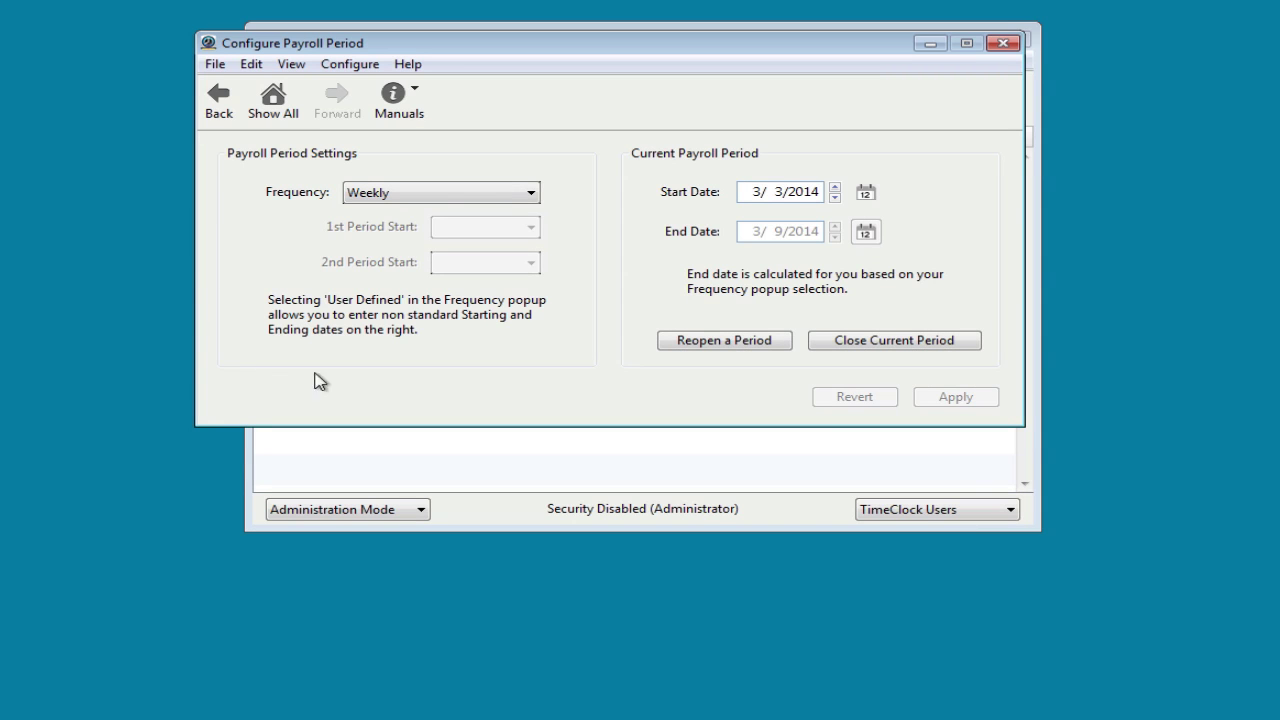
left_click(530, 195)
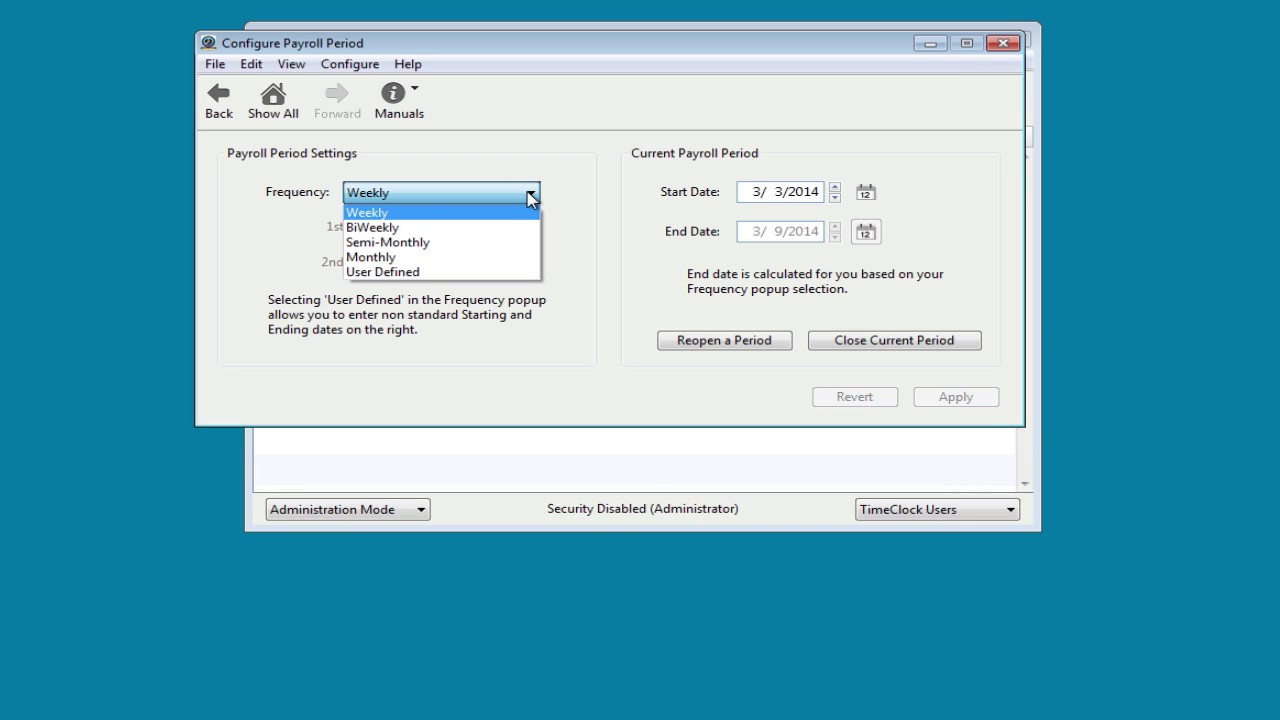
left_click(530, 197)
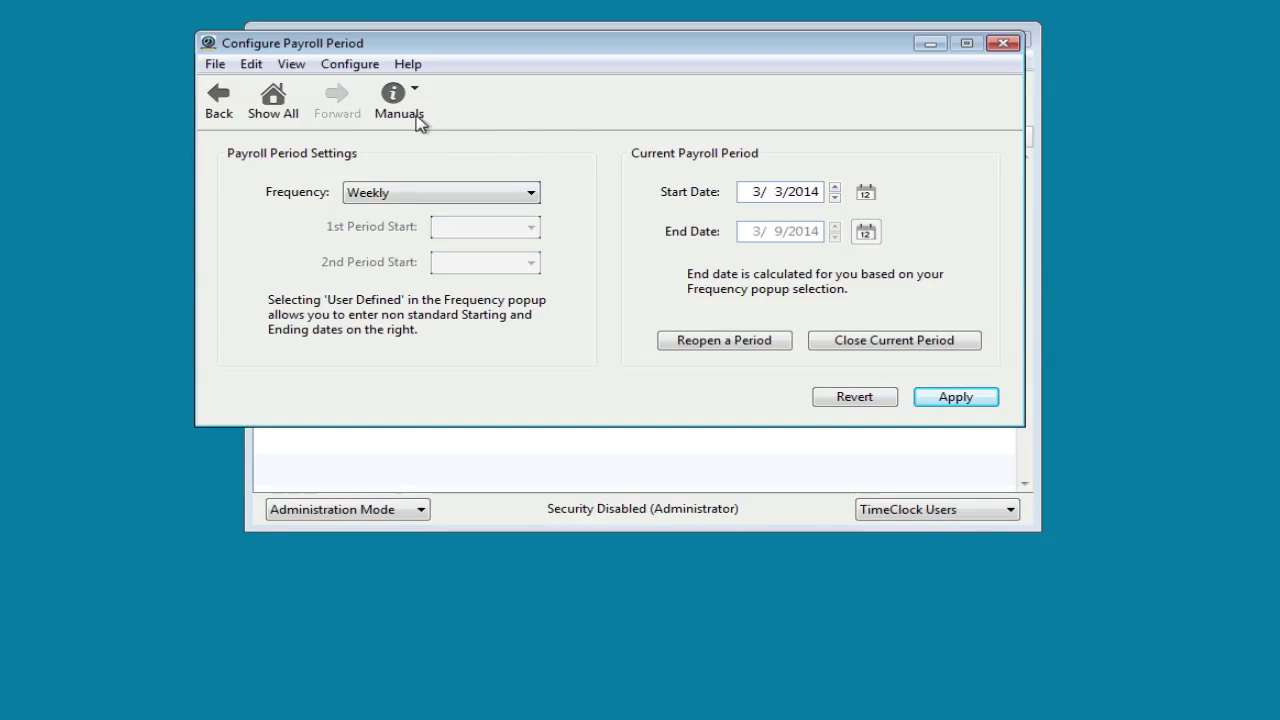
left_click(284, 104)
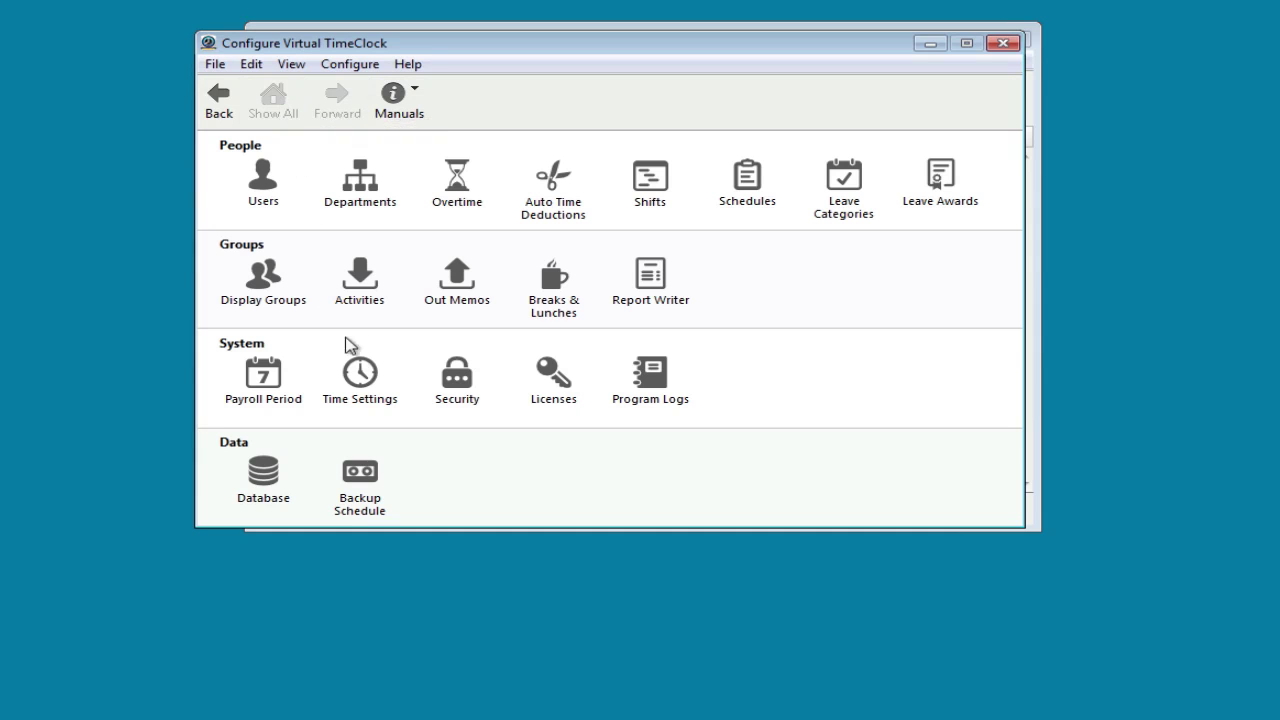
- Review the Time Settings and Backup Schedule panels, then close the configuration window
left_click(368, 384)
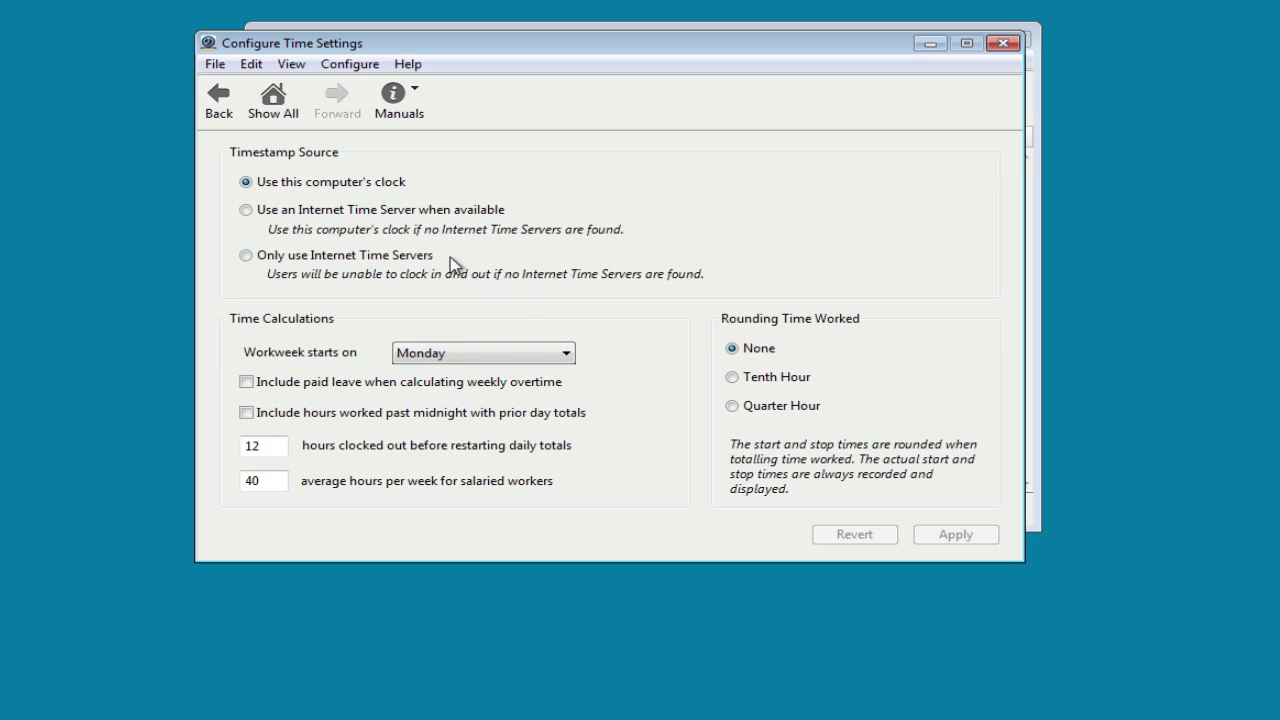
left_click(275, 96)
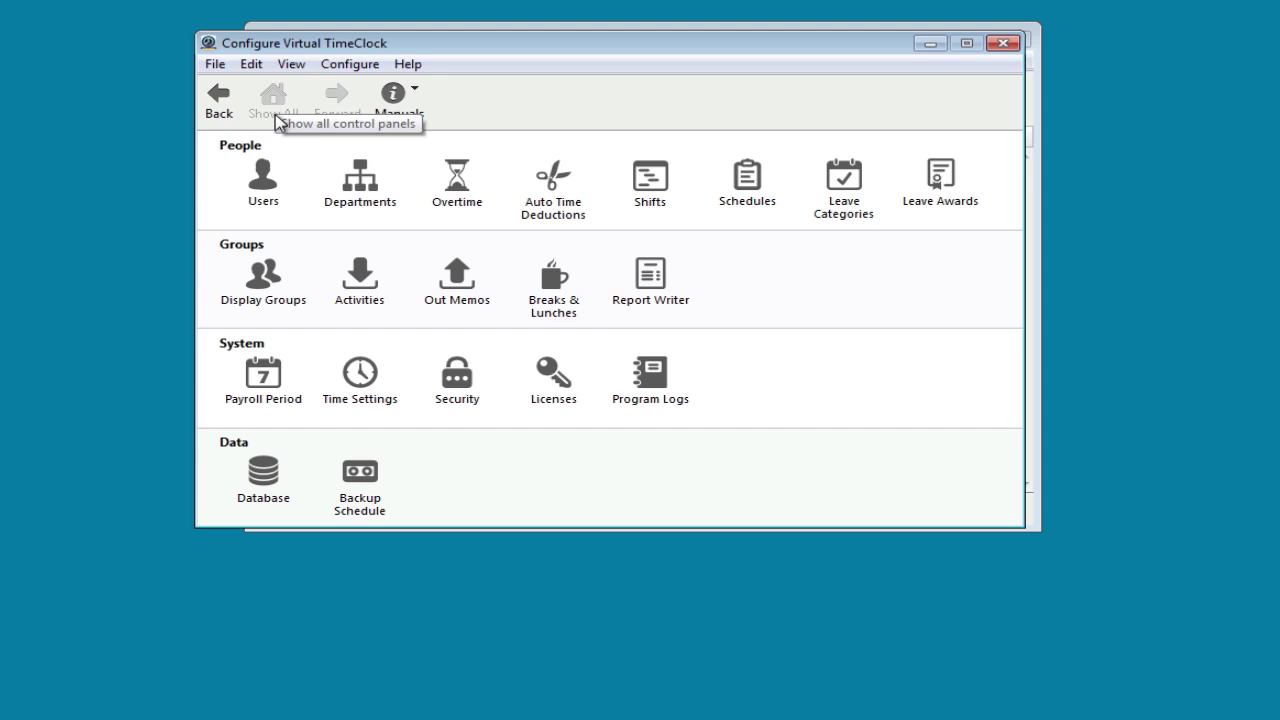
left_click(357, 474)
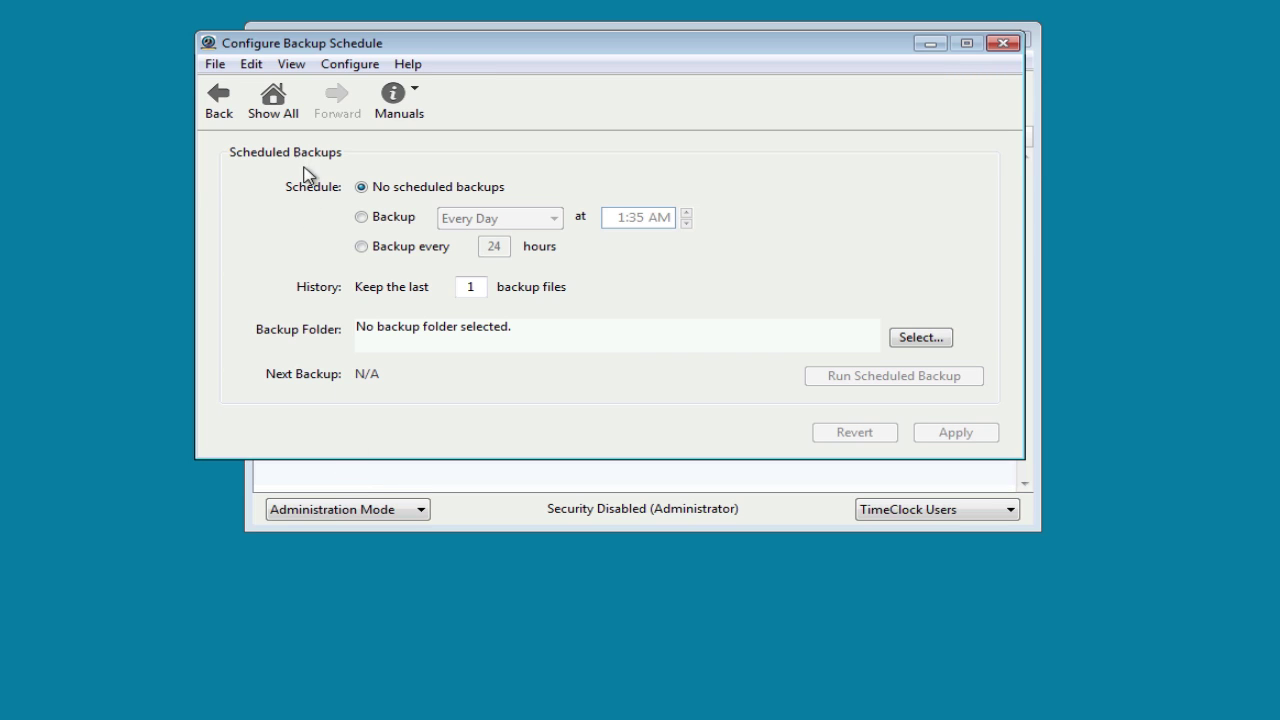
left_click(281, 104)
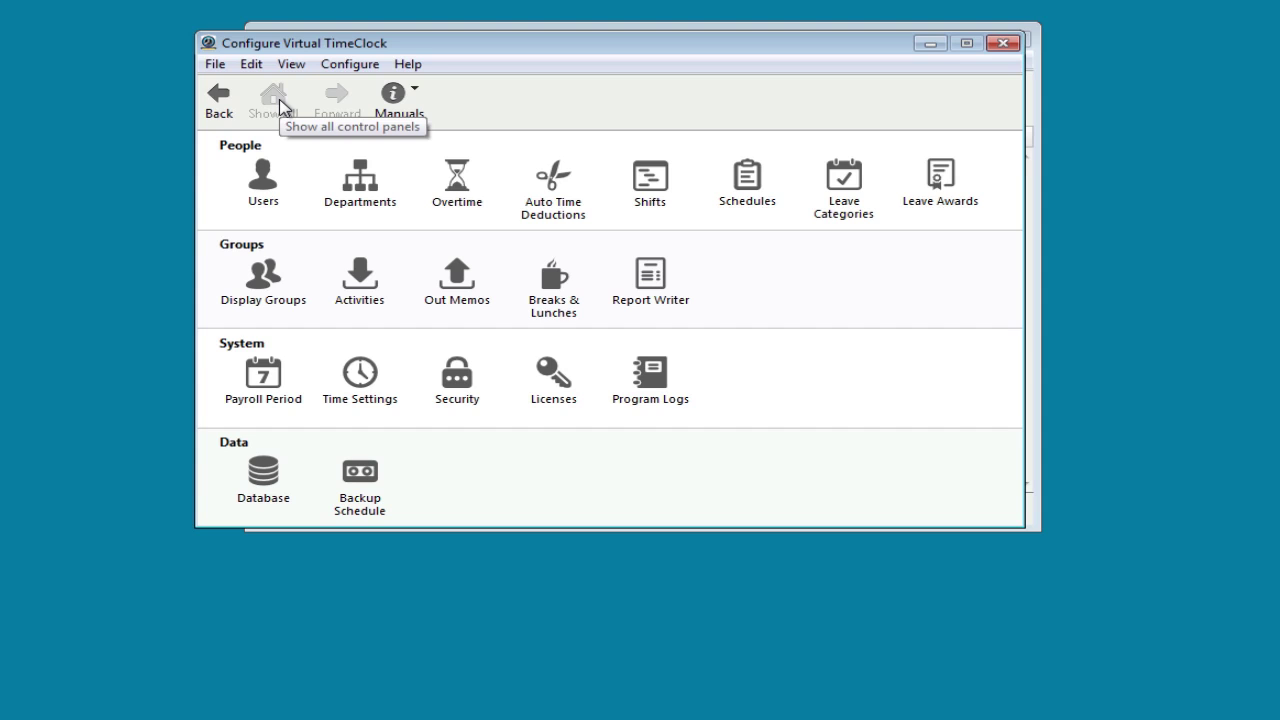
left_click(1004, 44)
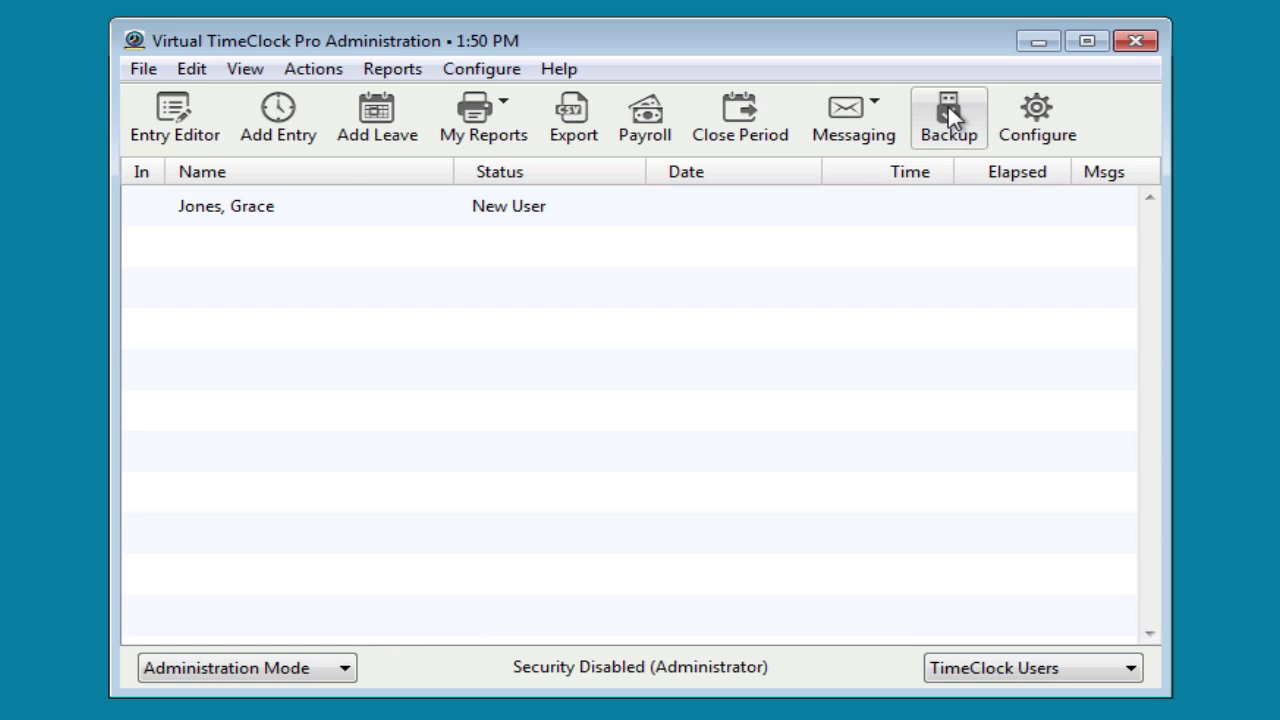
- Turn off administration mode to switch to the user in/out board
left_click(142, 72)
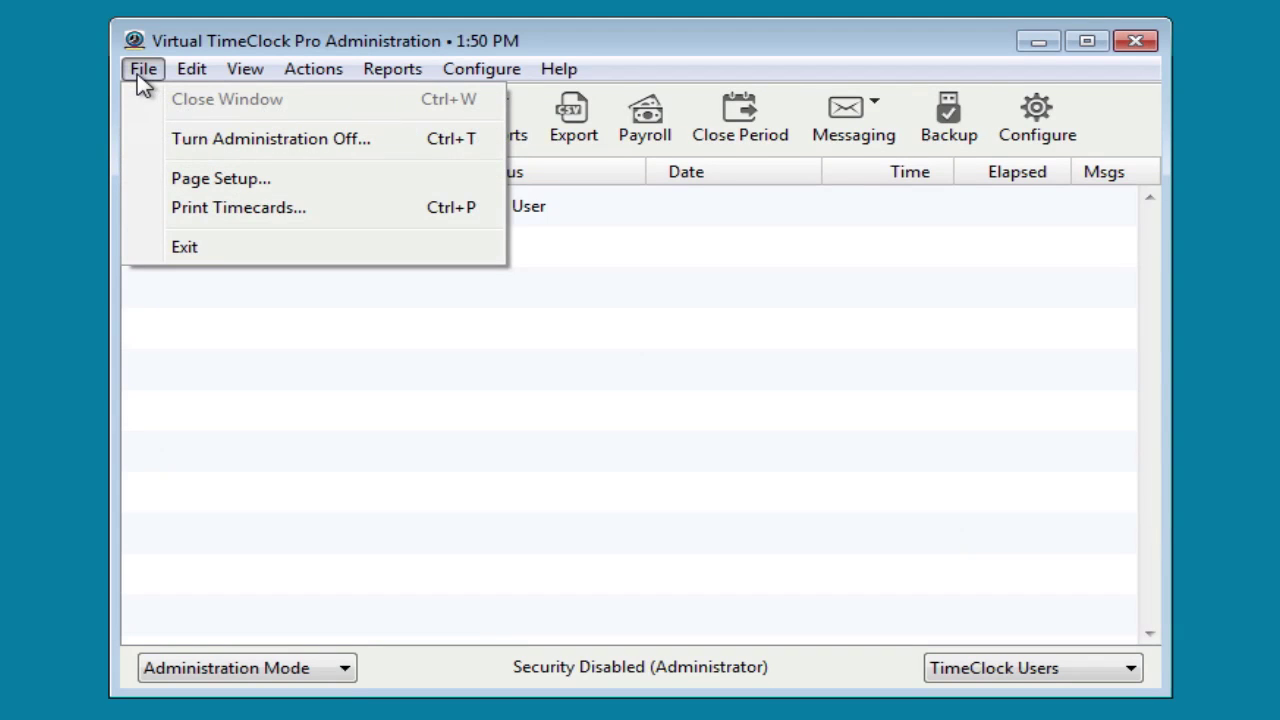
left_click(174, 140)
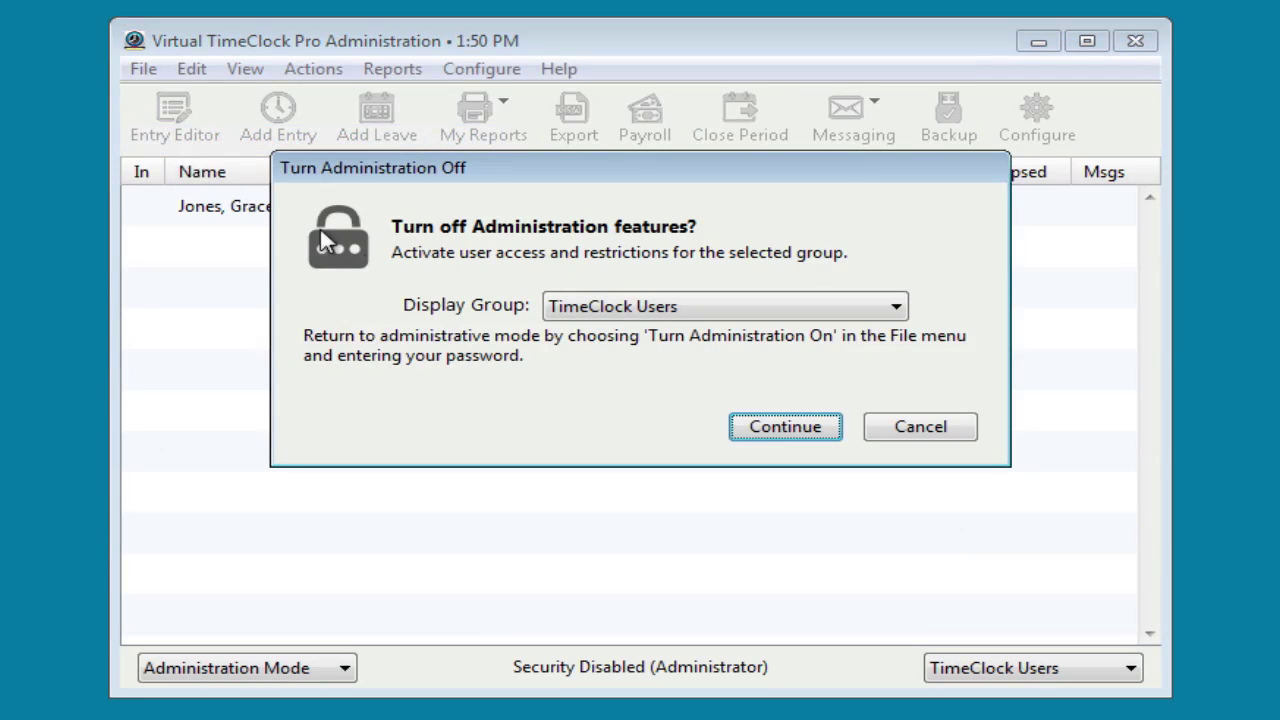
left_click(766, 432)
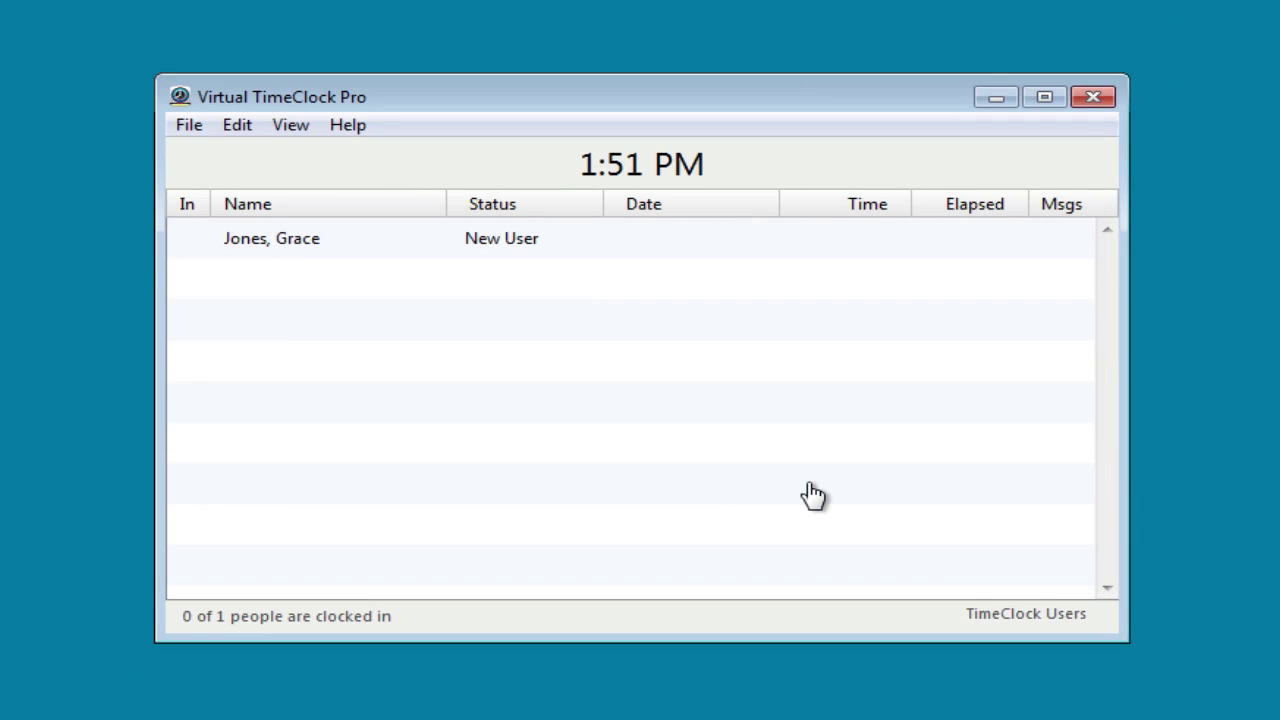
- Create and verify a password for the employee, then clock her in
double_click(519, 246)
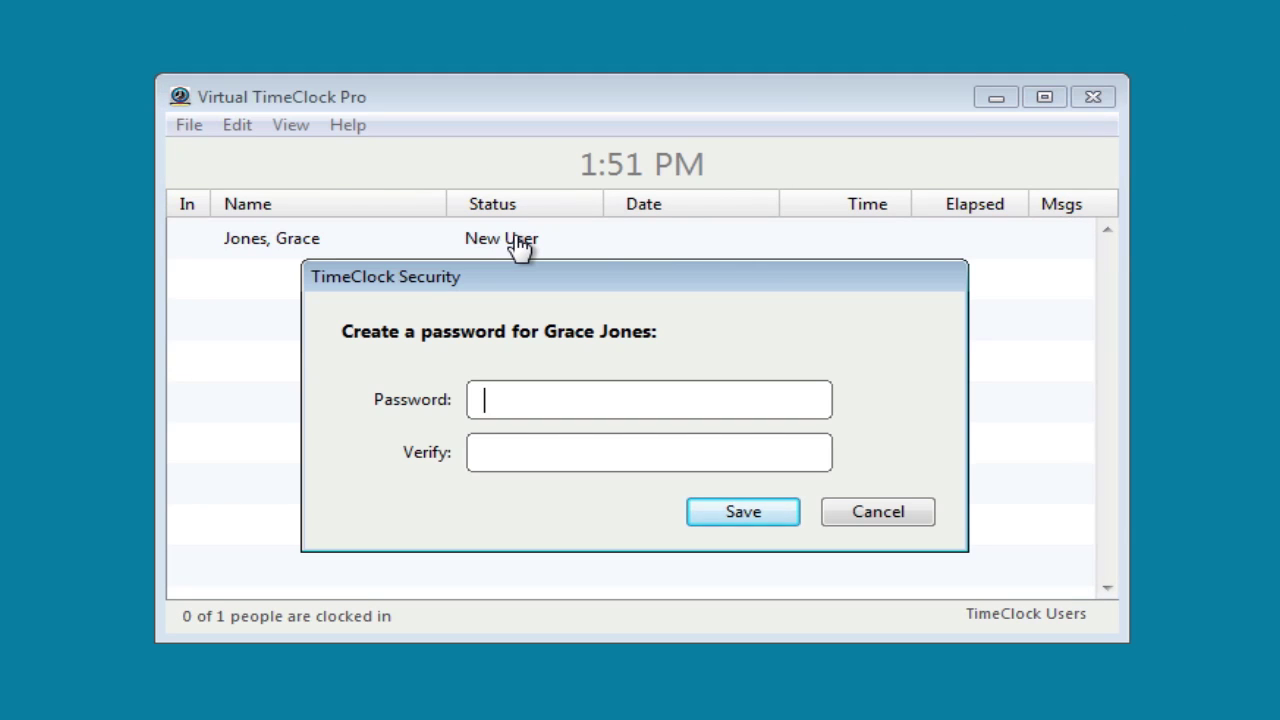
key("Tab")
key("Return")
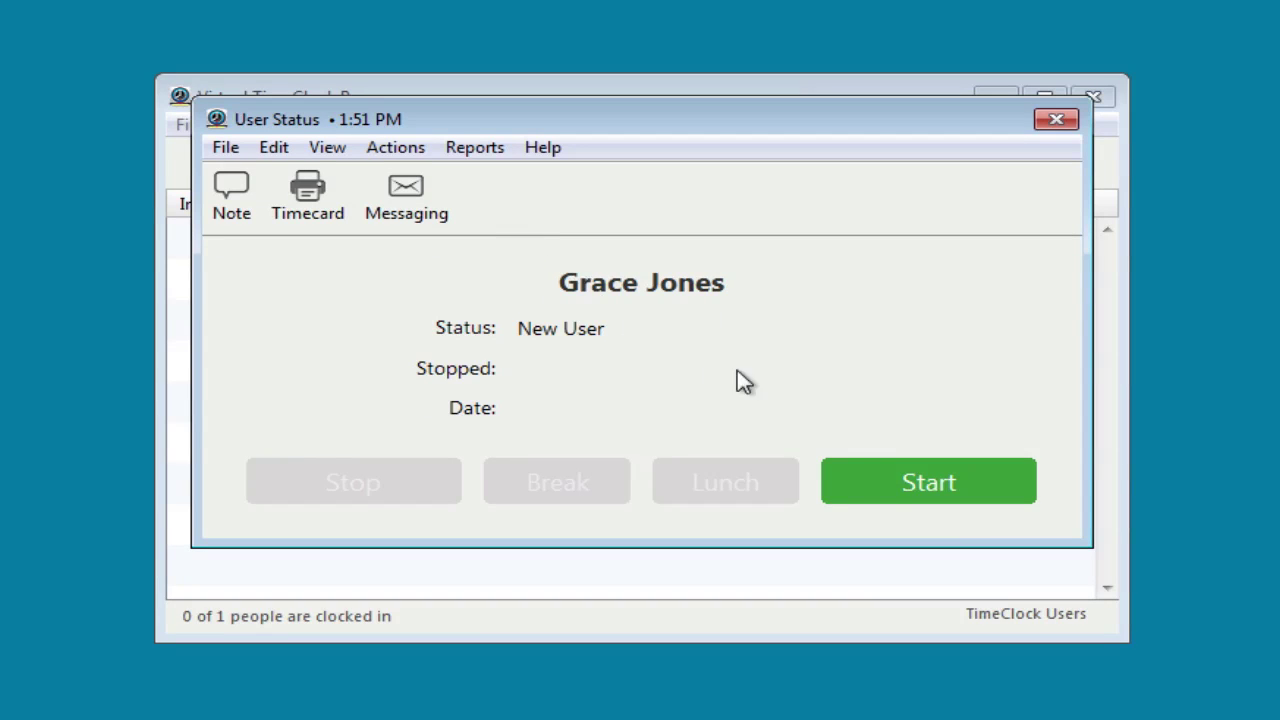
left_click(884, 484)
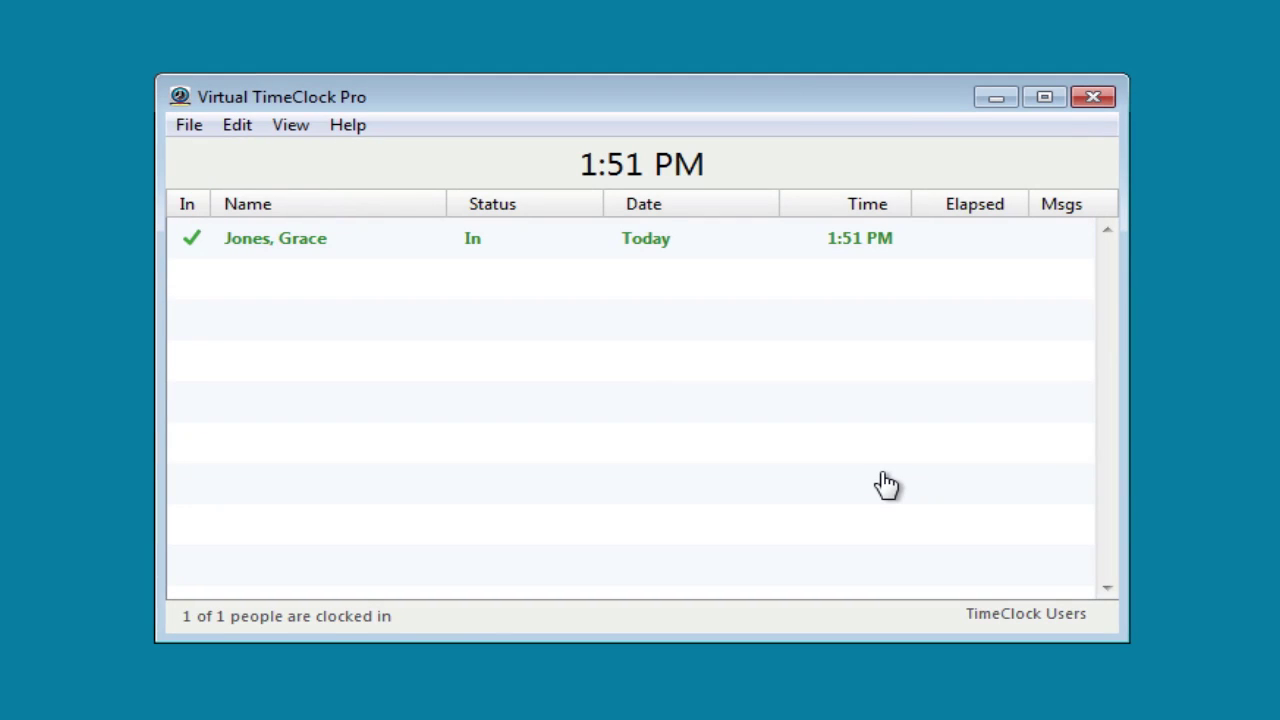